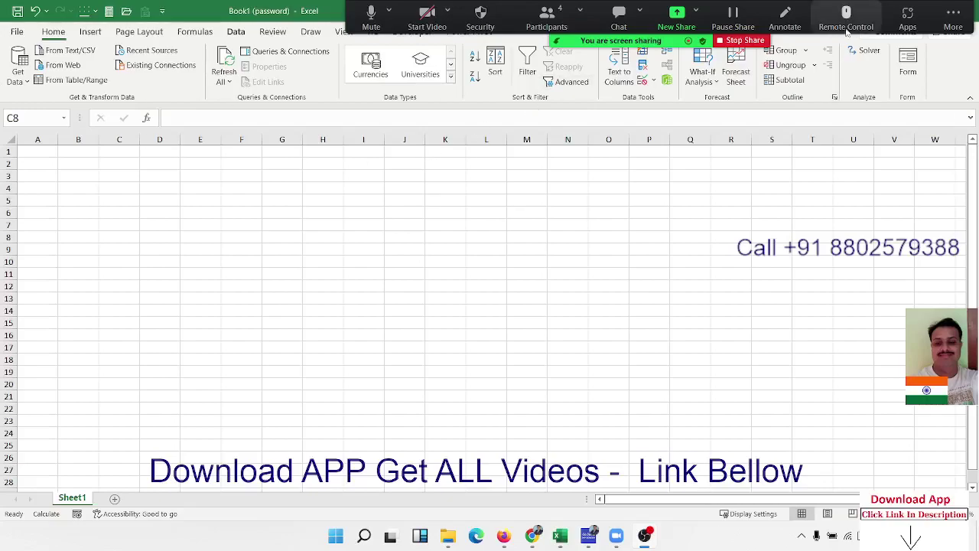
Select cell F5 and switch to the Developer tab
{"action": "left_click", "coordinate": [942, 27]}
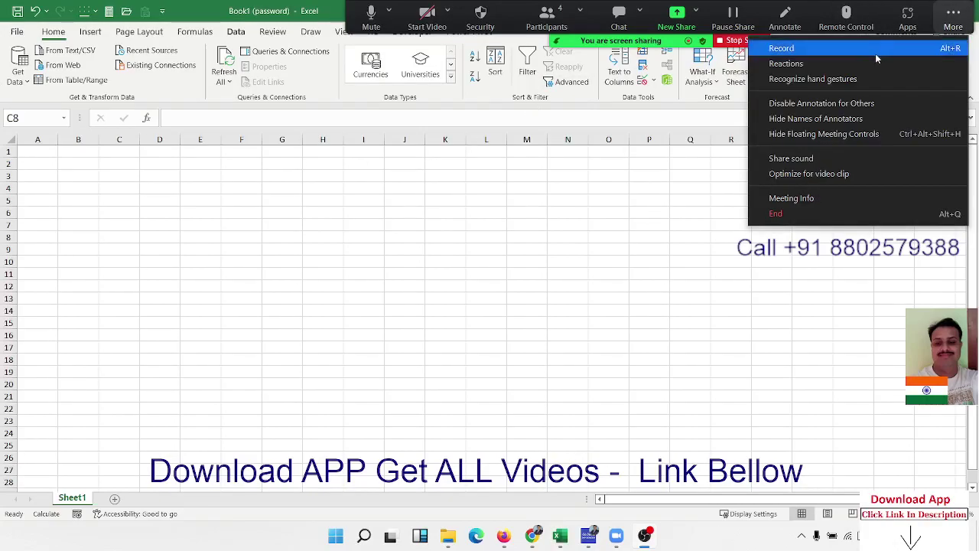
{"action": "left_click", "coordinate": [871, 51]}
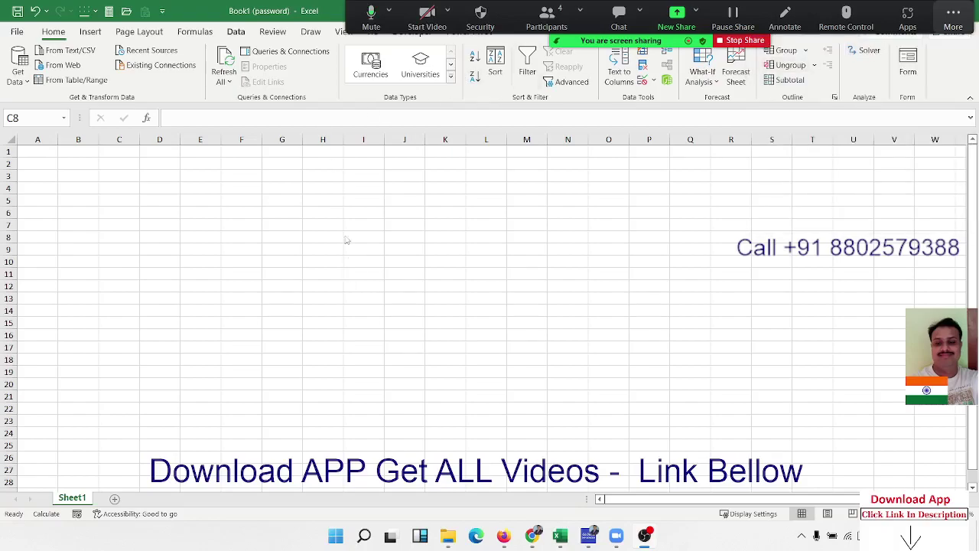
{"action": "left_click", "coordinate": [258, 200]}
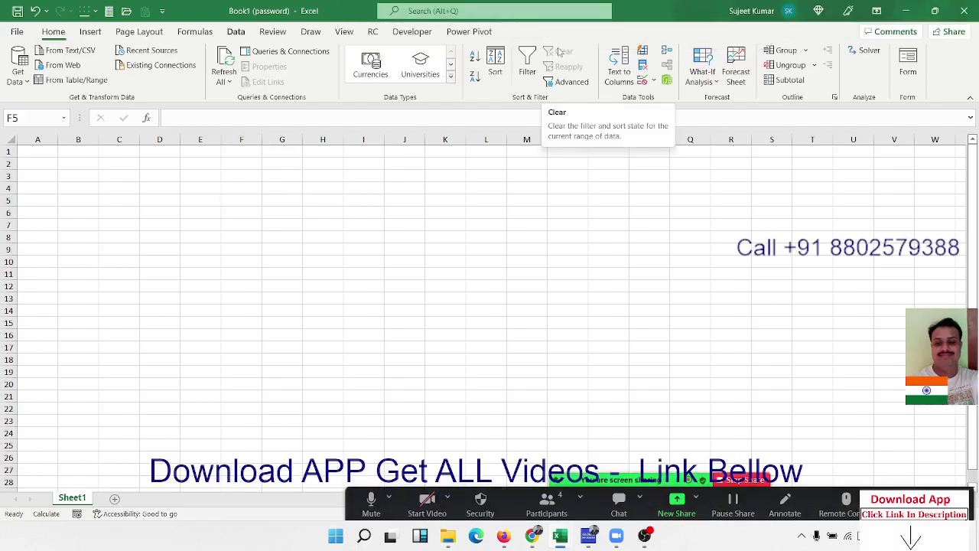
{"action": "left_click", "coordinate": [410, 32]}
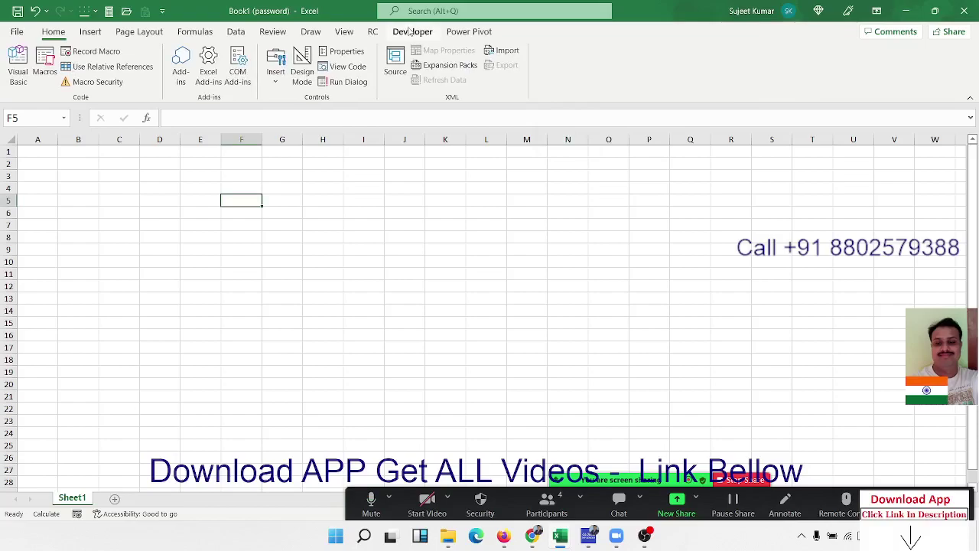
Protect Sheet1 with a password, confirm it, and open the Visual Basic editor
{"action": "right_click", "coordinate": [87, 498]}
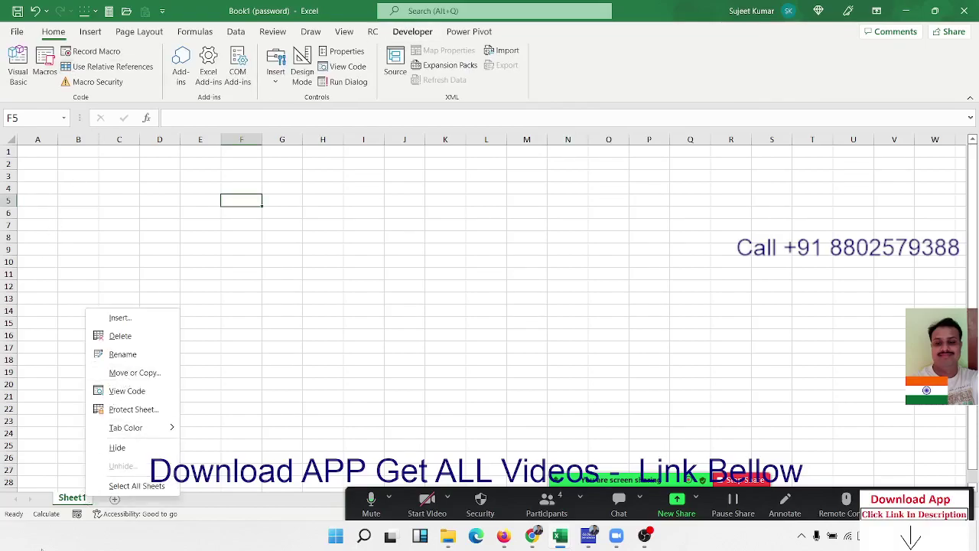
{"action": "left_click", "coordinate": [58, 515]}
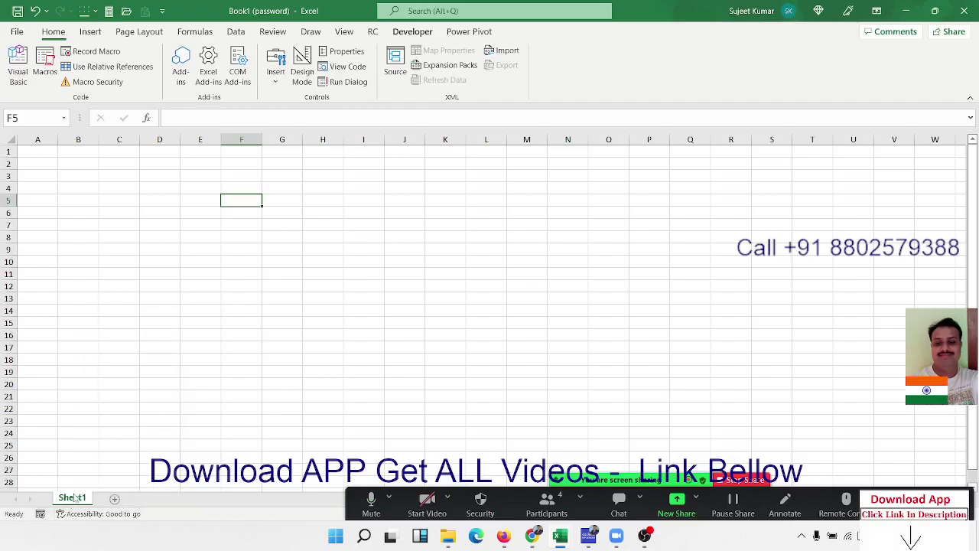
{"action": "right_click", "coordinate": [73, 499]}
{"action": "left_click", "coordinate": [115, 410]}
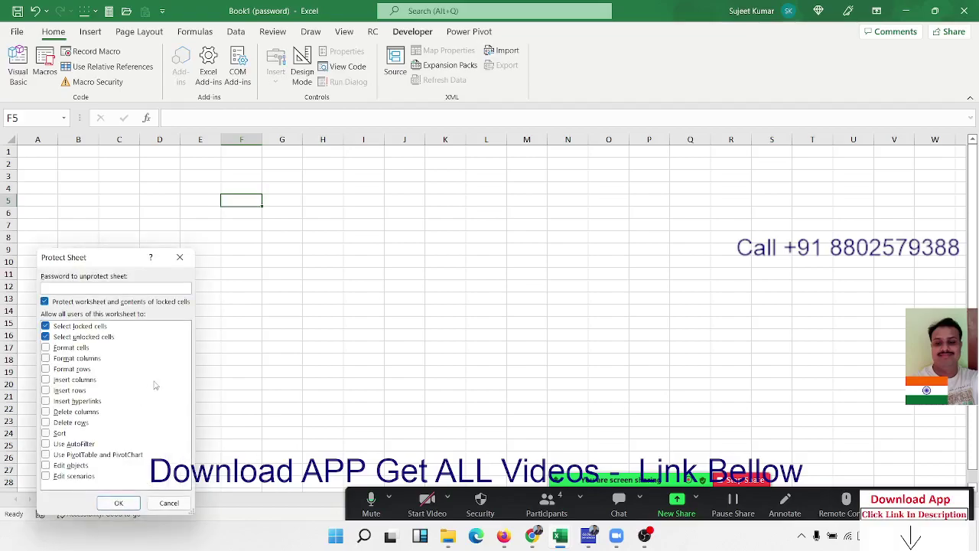
{"action": "left_click", "coordinate": [118, 503]}
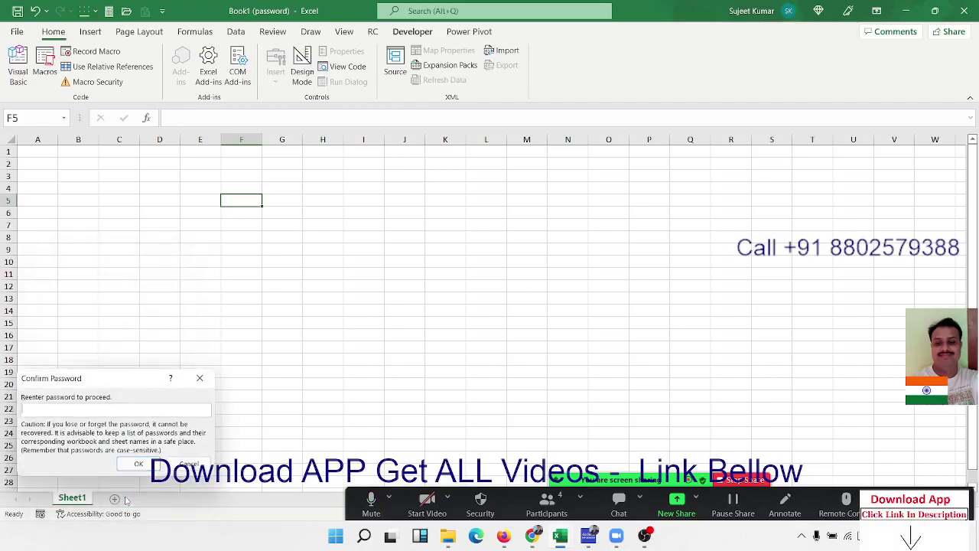
{"action": "left_click", "coordinate": [153, 462]}
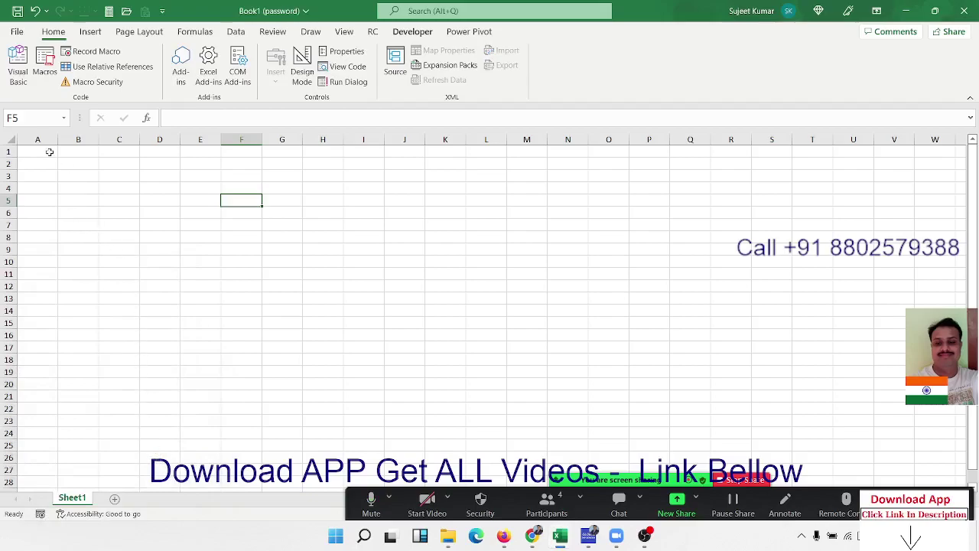
{"action": "left_click", "coordinate": [17, 67]}
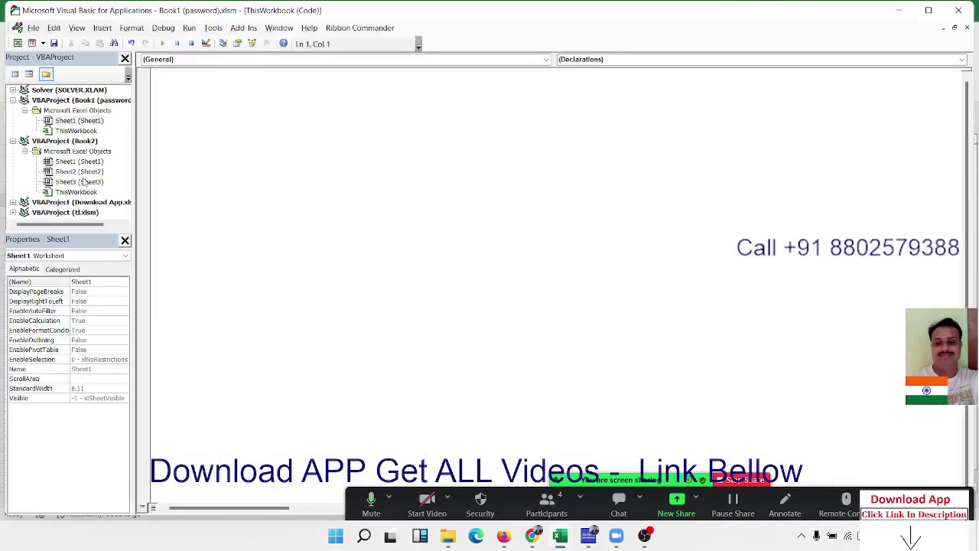
Insert a new code module in the VBA editor
{"action": "key", "text": "alt+F11"}
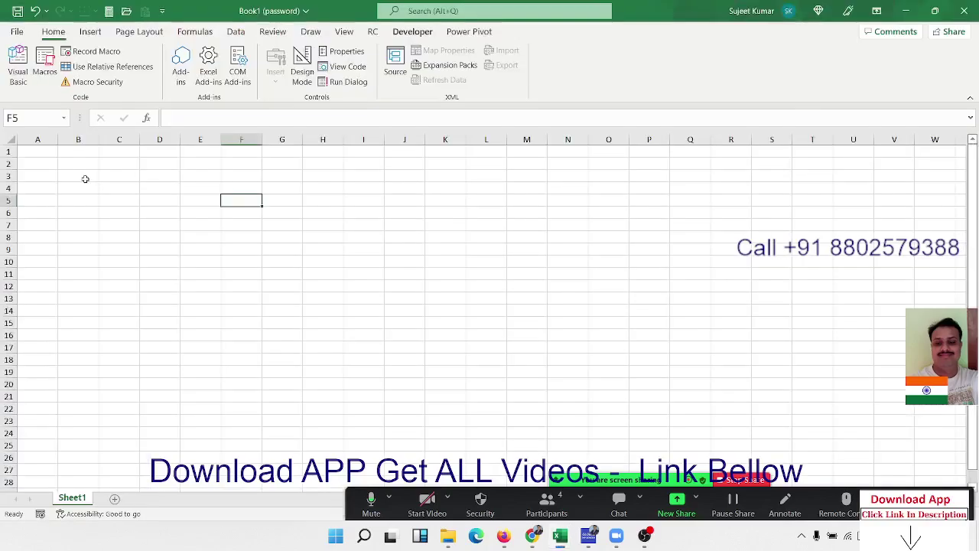
{"action": "key", "text": "alt+F11"}
{"action": "left_click", "coordinate": [103, 29]}
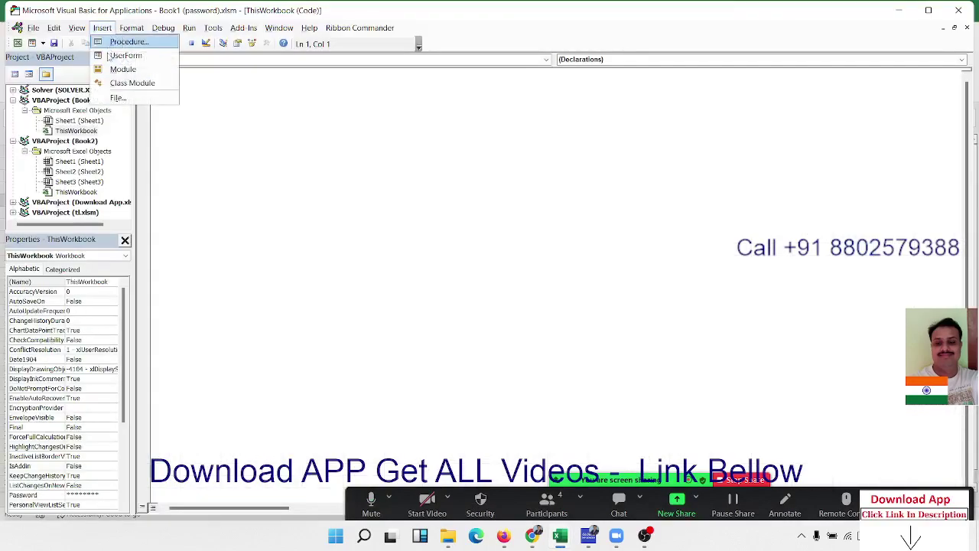
{"action": "left_click", "coordinate": [123, 69]}
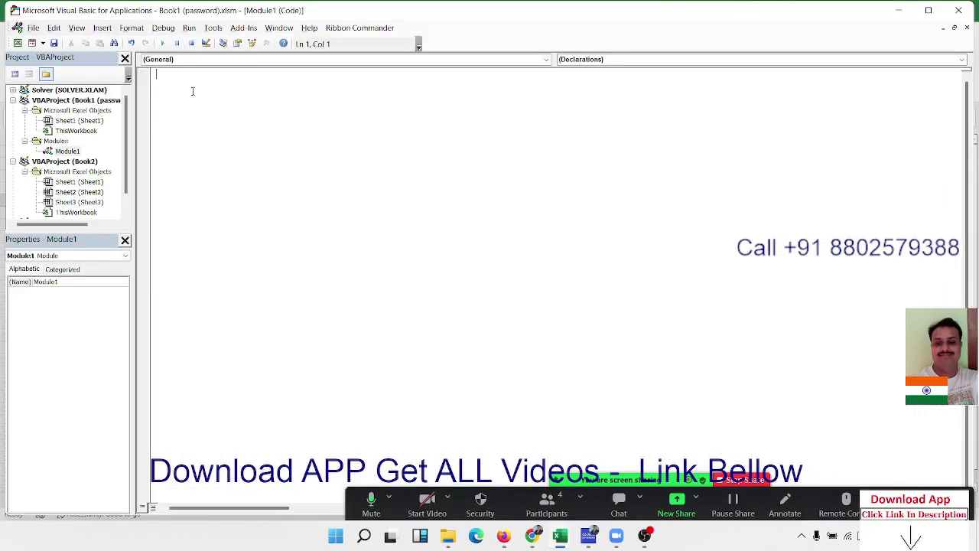
Write the Sub pass_R() procedure header in the module
{"action": "type", "text": "sub "}
{"action": "type", "text": "rr"}
{"action": "key", "text": "BackSpace"}
{"action": "key", "text": "BackSpace"}
{"action": "type", "text": "pass"}
{"action": "type", "text": " R"}
{"action": "key", "text": "Return"}
{"action": "key", "text": "Return"}
{"action": "key", "text": "Return"}
{"action": "key", "text": "Return"}
{"action": "key", "text": "Return"}
Add a For i = 0 To 99999999 loop calling Sheet1.Unprotect i before Next i
{"action": "type", "text": "fo"}
{"action": "type", "text": "r "}
{"action": "type", "text": "i = "}
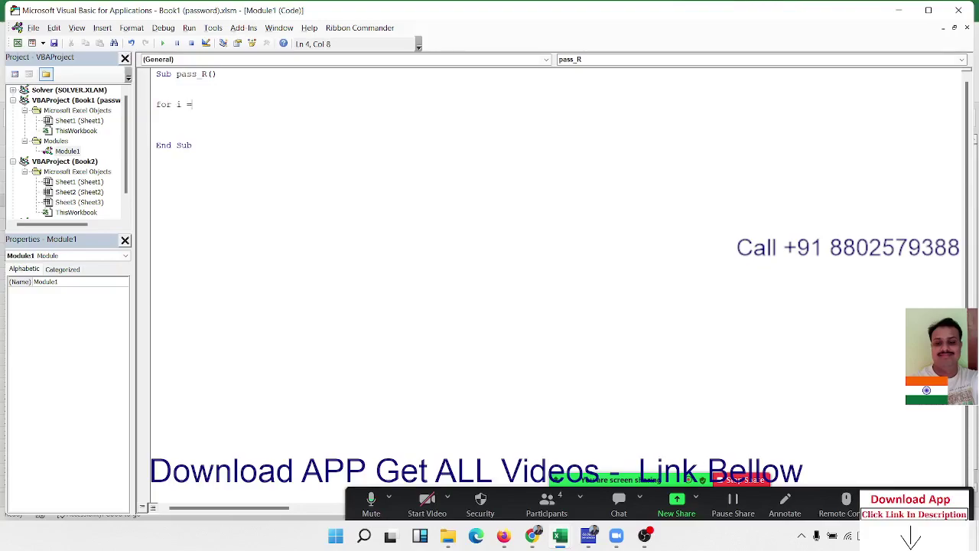
{"action": "type", "text": "0"}
{"action": "type", "text": " to "}
{"action": "type", "text": "99"}
{"action": "type", "text": "99999"}
{"action": "type", "text": "9"}
{"action": "key", "text": "Return"}
{"action": "key", "text": "Return"}
{"action": "key", "text": "Return"}
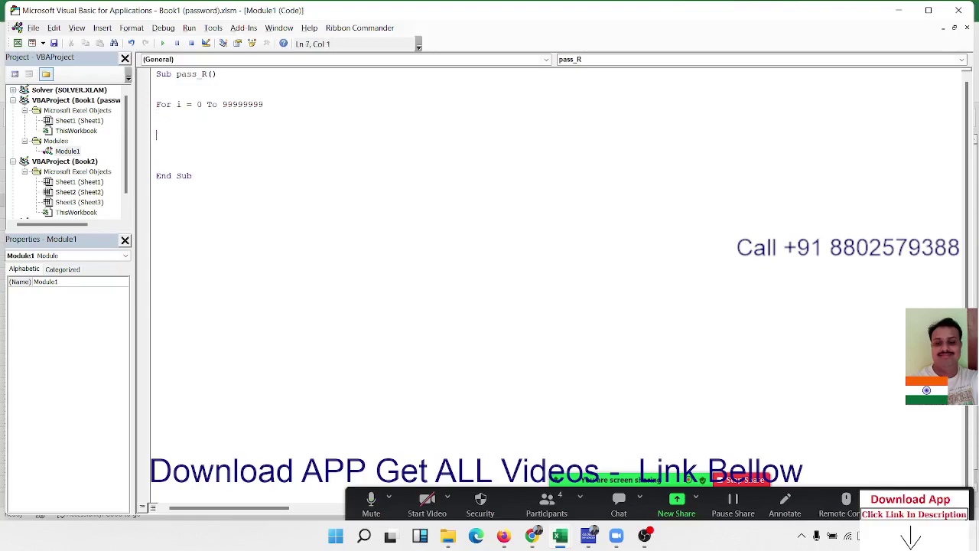
{"action": "type", "text": "ne"}
{"action": "type", "text": "xt "}
{"action": "type", "text": "i"}
{"action": "key", "text": "Up"}
{"action": "key", "text": "Up"}
{"action": "key", "text": "Return"}
{"action": "type", "text": "sh"}
{"action": "type", "text": "eet1."}
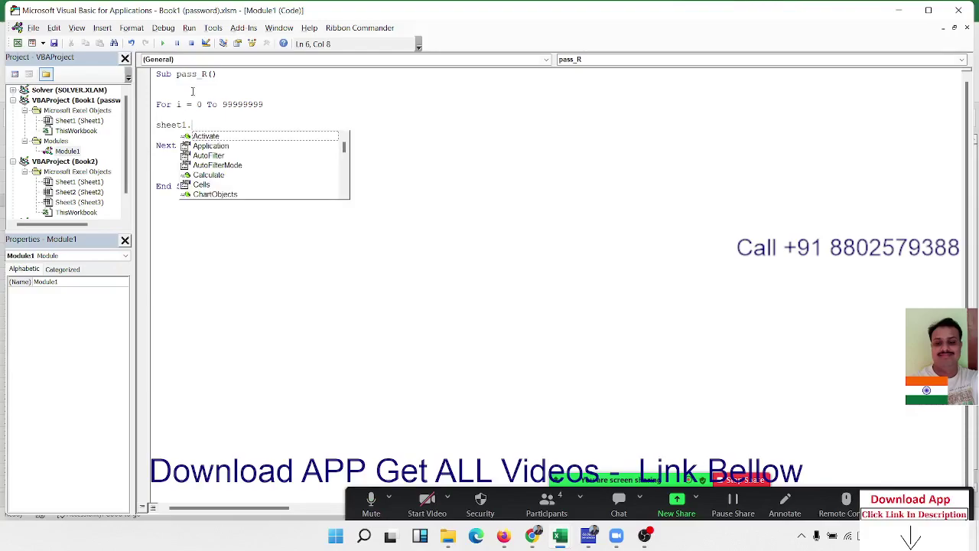
{"action": "type", "text": "un"}
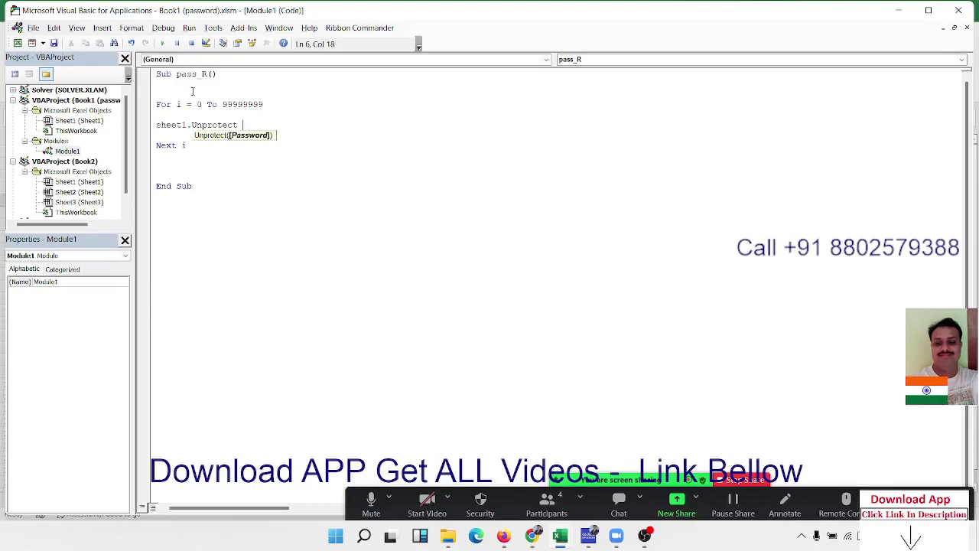
{"action": "type", "text": " i"}
{"action": "left_click", "coordinate": [190, 161]}
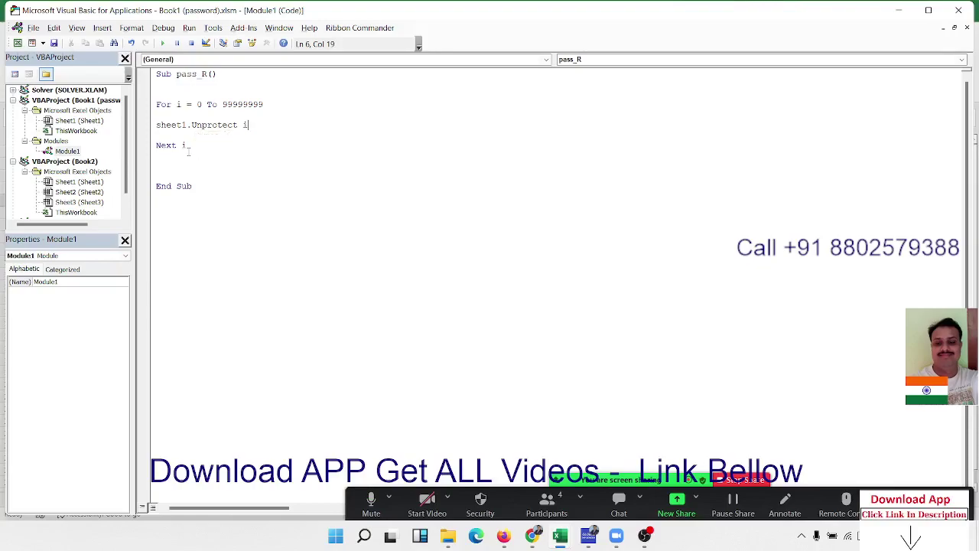
{"action": "left_click", "coordinate": [184, 134]}
Add an If Sheet1.Unprotect Then line below Sheet1.Unprotect i
{"action": "key", "text": "Return"}
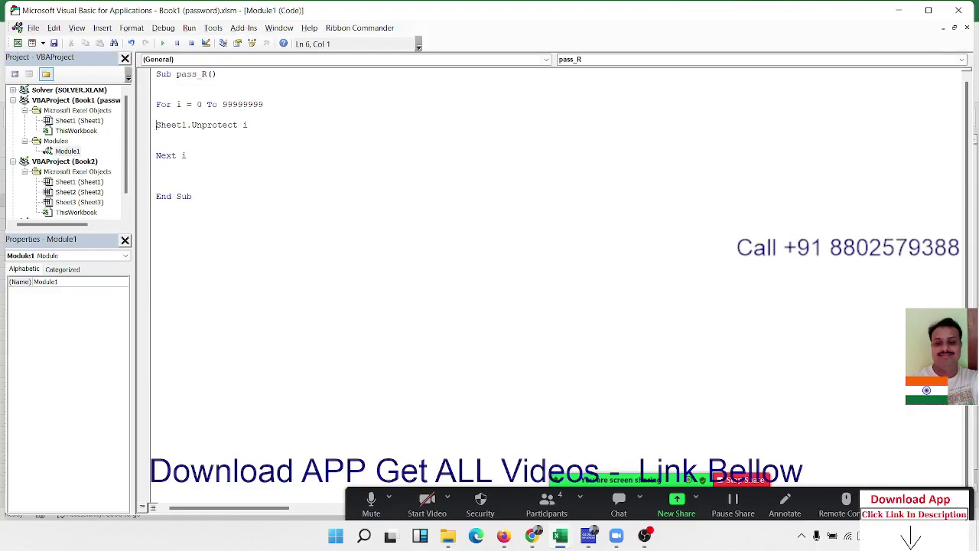
{"action": "key", "text": "Down"}
{"action": "key", "text": "Return"}
{"action": "type", "text": "if "}
{"action": "type", "text": "shee"}
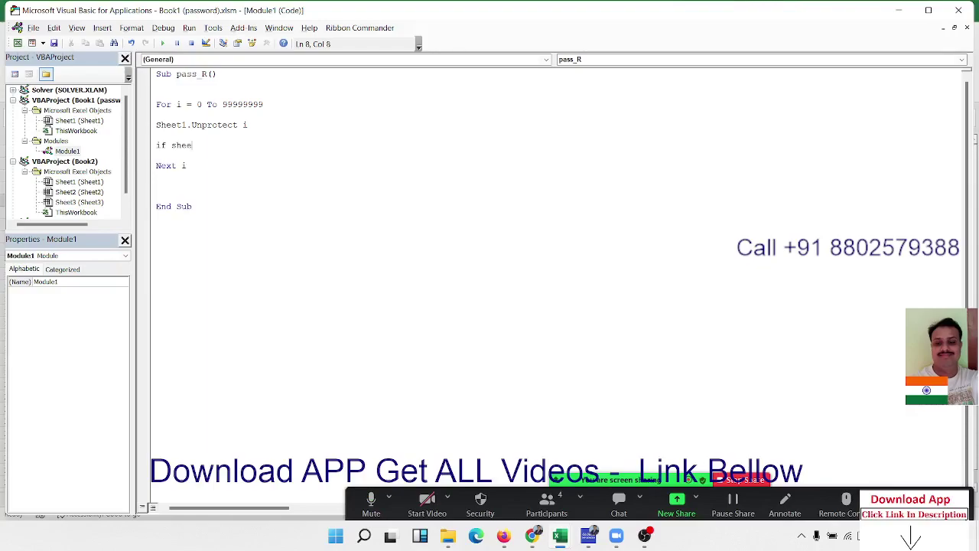
{"action": "type", "text": "1"}
{"action": "type", "text": "."}
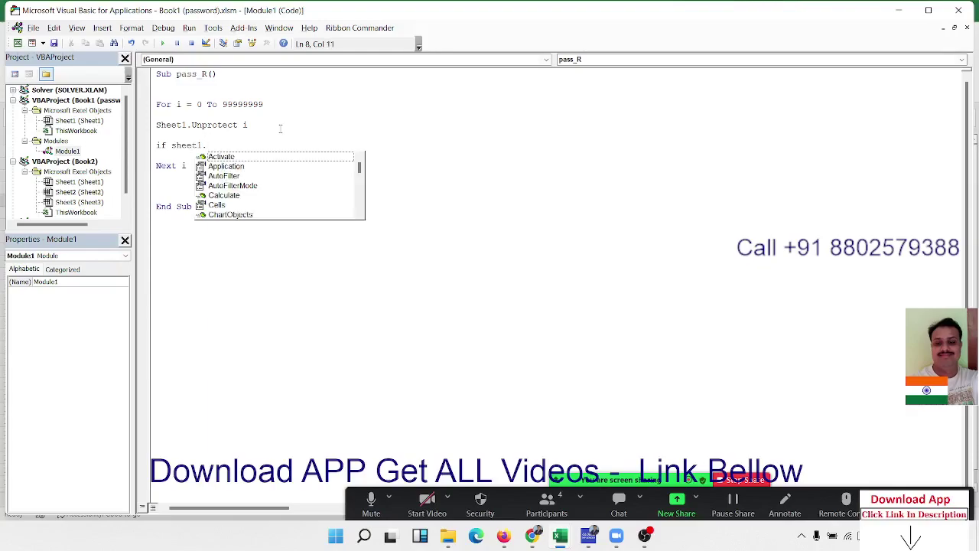
{"action": "type", "text": "un"}
{"action": "key", "text": "Tab"}
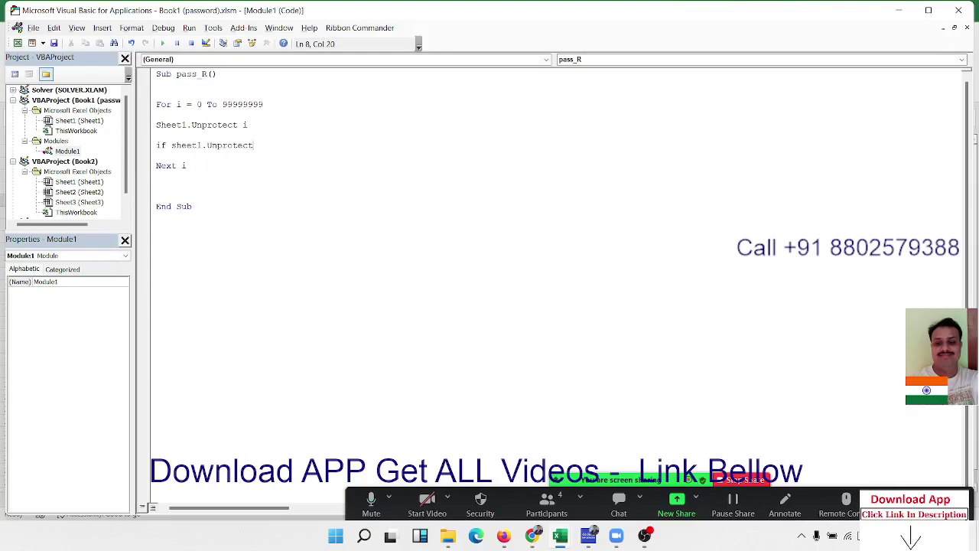
{"action": "type", "text": "then"}
{"action": "key", "text": "Return"}
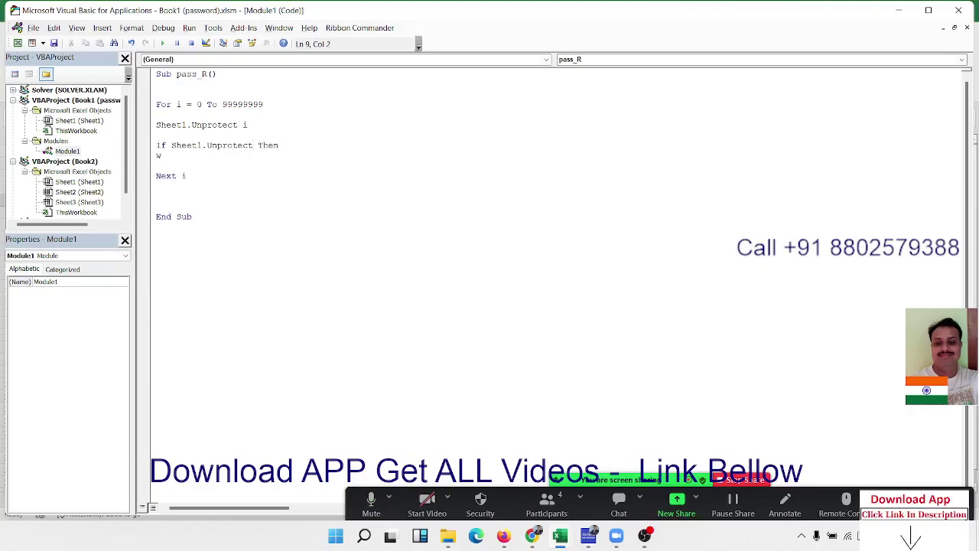
Add Exit For under the If line, correcting the mistyped Exit Loop
{"action": "type", "text": "exi"}
{"action": "type", "text": "t "}
{"action": "type", "text": "loop"}
{"action": "key", "text": "Return"}
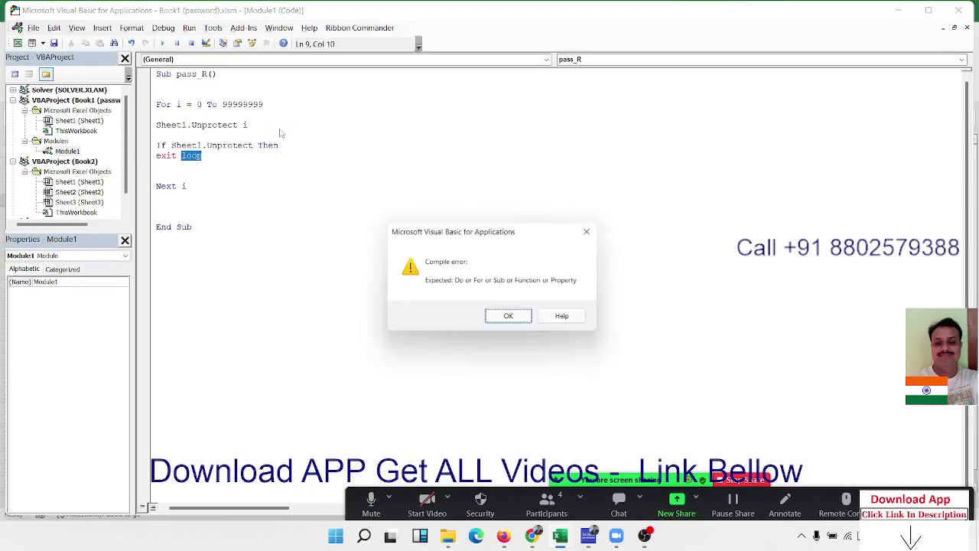
{"action": "key", "text": "Return"}
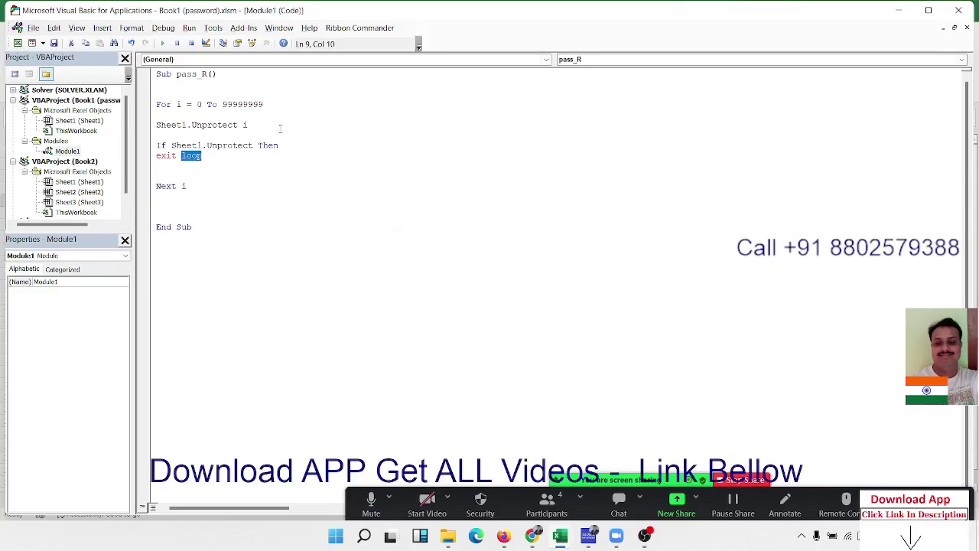
{"action": "key", "text": "Left"}
{"action": "key", "text": "Delete"}
{"action": "key", "text": "Delete"}
{"action": "key", "text": "Delete"}
{"action": "type", "text": "f"}
{"action": "type", "text": "or"}
{"action": "key", "text": "Return"}
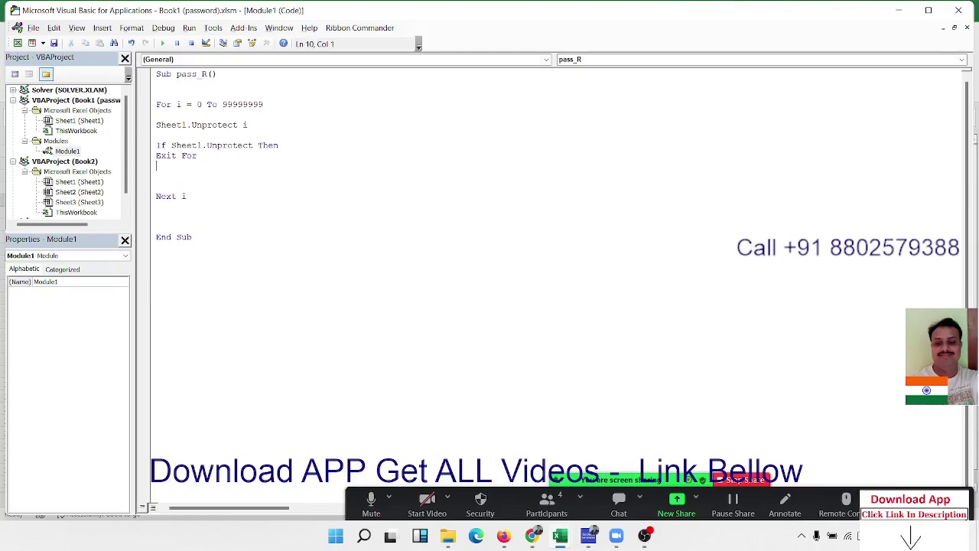
Close the block with End If after fixing the compile error
{"action": "type", "text": "end i"}
{"action": "key", "text": "Return"}
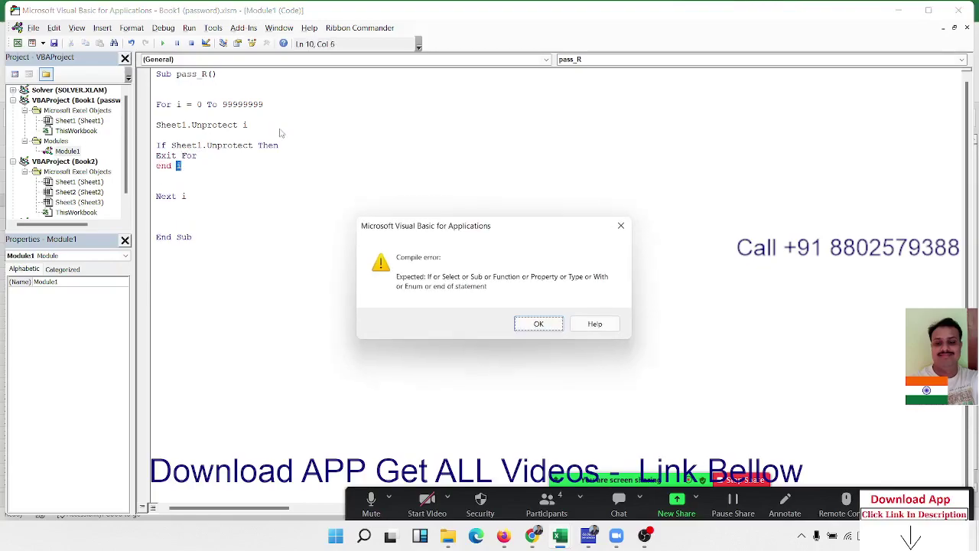
{"action": "key", "text": "Return"}
{"action": "key", "text": "Right"}
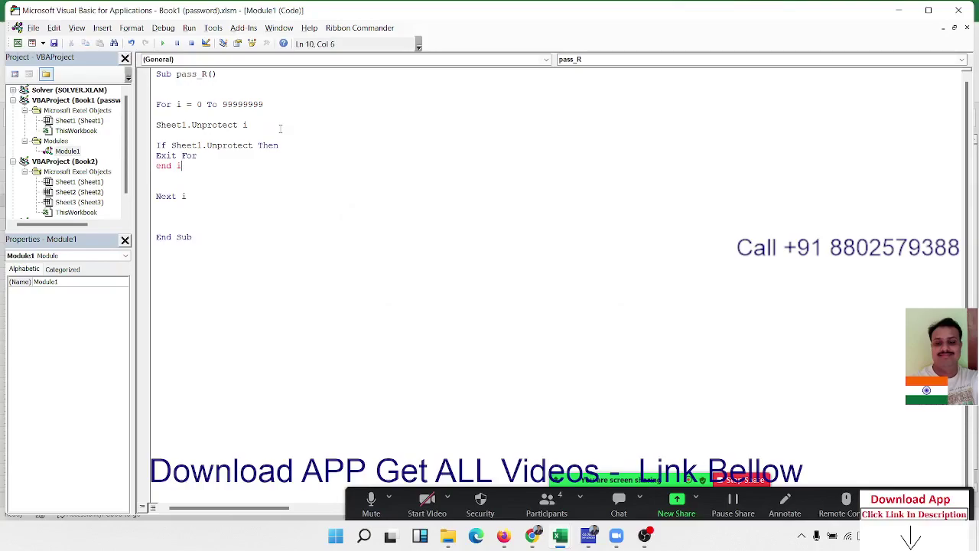
{"action": "type", "text": "f"}
{"action": "key", "text": "Up"}
Return to Excel, select B21, and run pass_R from the Macros list
{"action": "left_click", "coordinate": [906, 15]}
{"action": "left_click", "coordinate": [88, 394]}
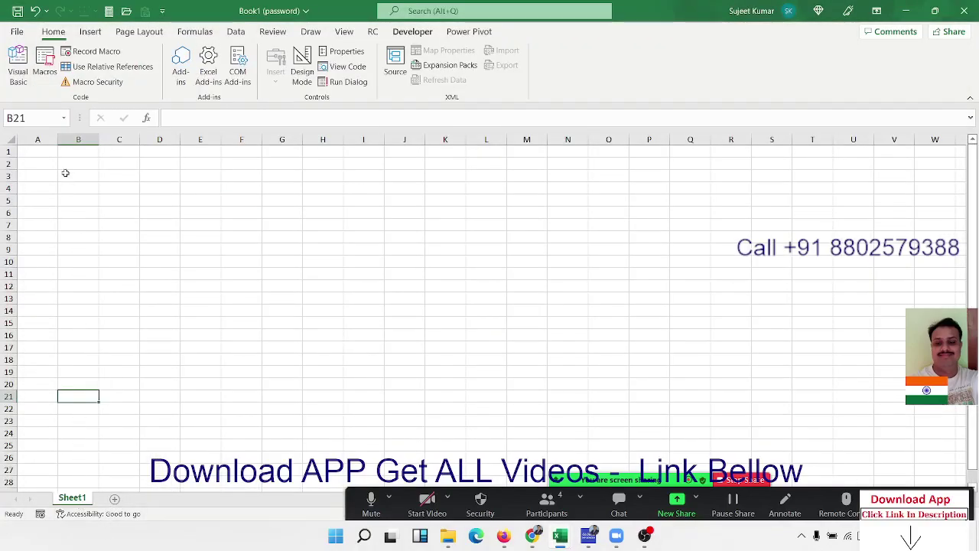
{"action": "left_click", "coordinate": [44, 69]}
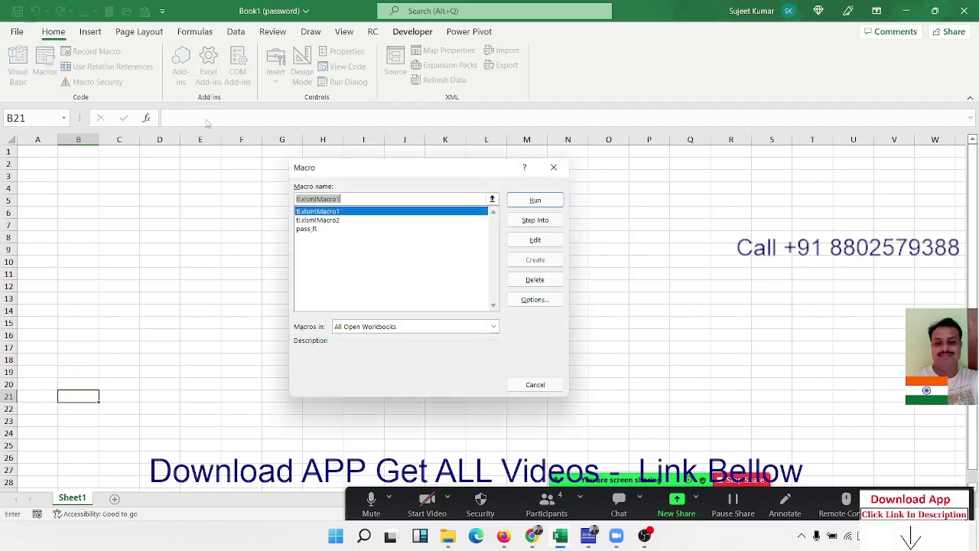
{"action": "left_click", "coordinate": [310, 228]}
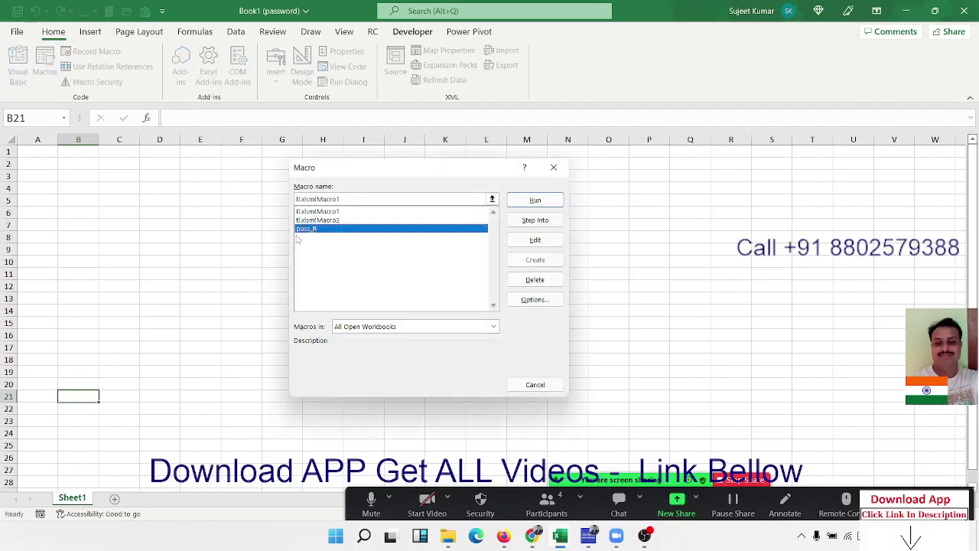
{"action": "left_click", "coordinate": [535, 200]}
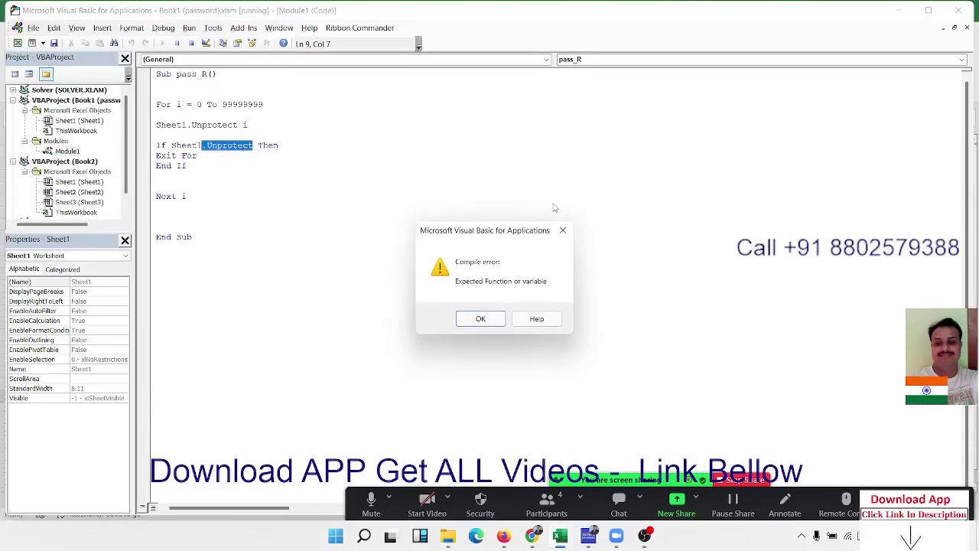
Dismiss the error, change the condition to Sheet1.Unprotect = True, and rerun the macro
{"action": "left_click", "coordinate": [488, 318]}
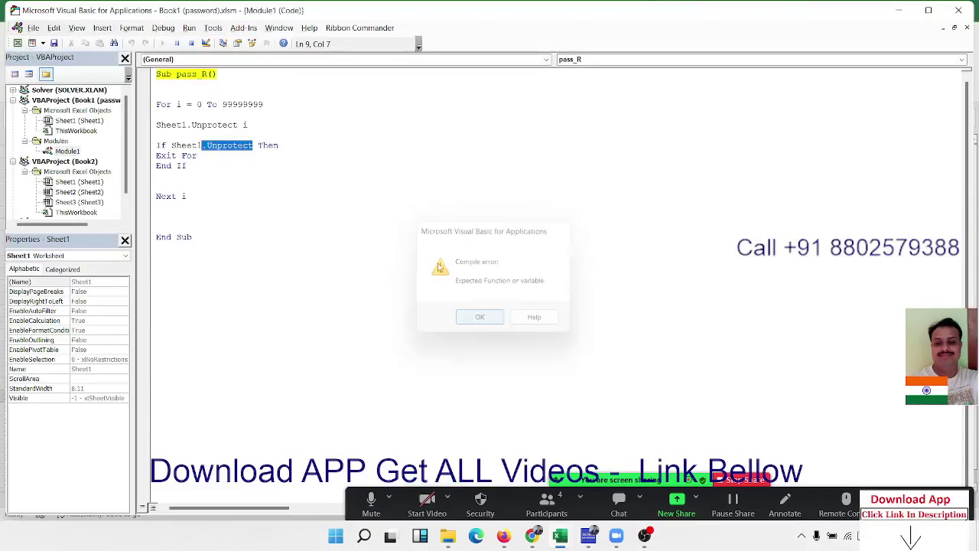
{"action": "left_click", "coordinate": [259, 145]}
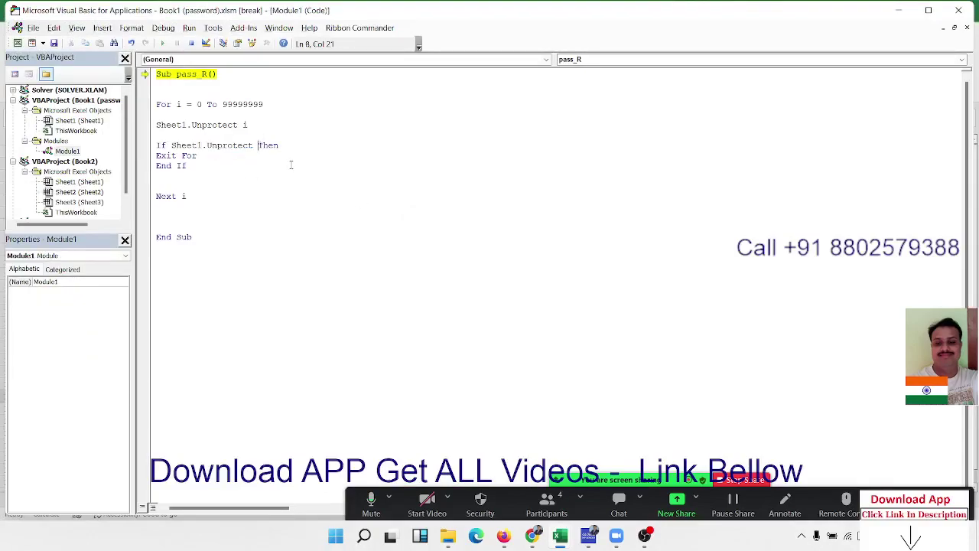
{"action": "key", "text": "Left"}
{"action": "type", "text": "=tr"}
{"action": "type", "text": "ue"}
{"action": "left_click", "coordinate": [305, 199]}
{"action": "left_click", "coordinate": [162, 44]}
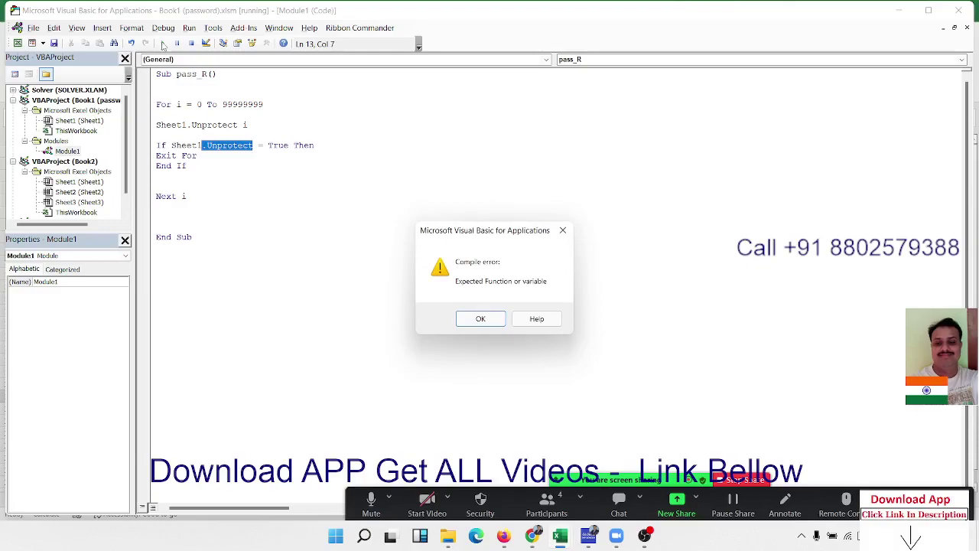
Dismiss the repeated error and remove '= True' from the If line
{"action": "left_click", "coordinate": [480, 319]}
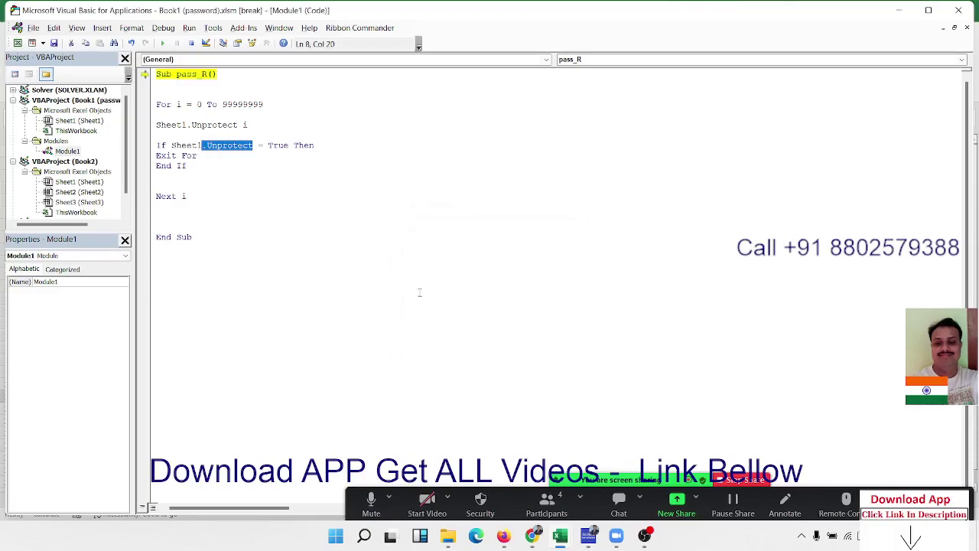
{"action": "double_click", "coordinate": [277, 146]}
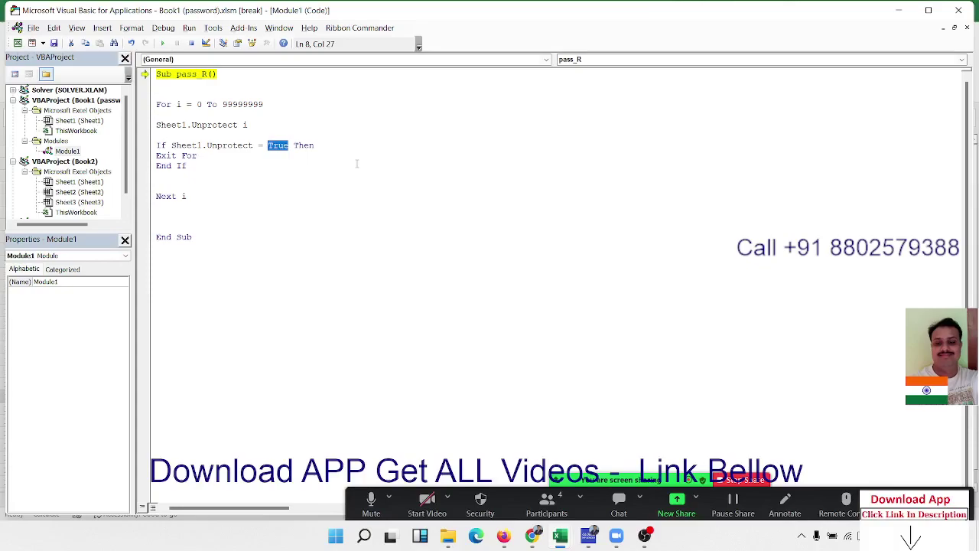
{"action": "key", "text": "Delete"}
{"action": "key", "text": "BackSpace"}
{"action": "key", "text": "BackSpace"}
{"action": "key", "text": "BackSpace"}
{"action": "type", "text": "="}
{"action": "key", "text": "BackSpace"}
Delete the entire If Sheet1.Unprotect Then line
{"action": "mouse_move", "coordinate": [165, 146]}
{"action": "left_mouse_down"}
{"action": "mouse_move", "coordinate": [164, 156]}
{"action": "mouse_move", "coordinate": [280, 143]}
{"action": "left_mouse_up"}
{"action": "left_click", "coordinate": [158, 144]}
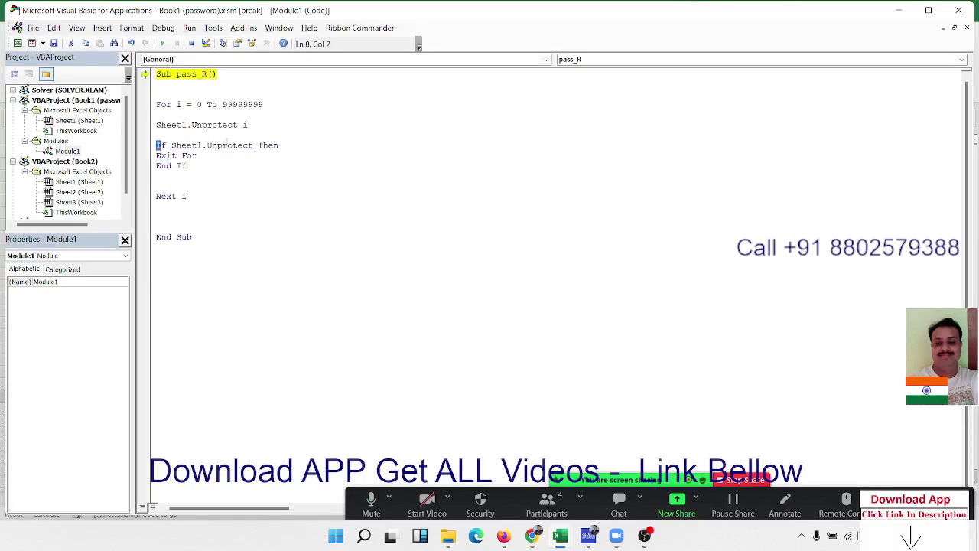
{"action": "left_click", "coordinate": [291, 142]}
{"action": "key", "text": "BackSpace"}
{"action": "key", "text": "BackSpace"}
{"action": "key", "text": "BackSpace"}
{"action": "key", "text": "BackSpace"}
{"action": "key", "text": "BackSpace"}
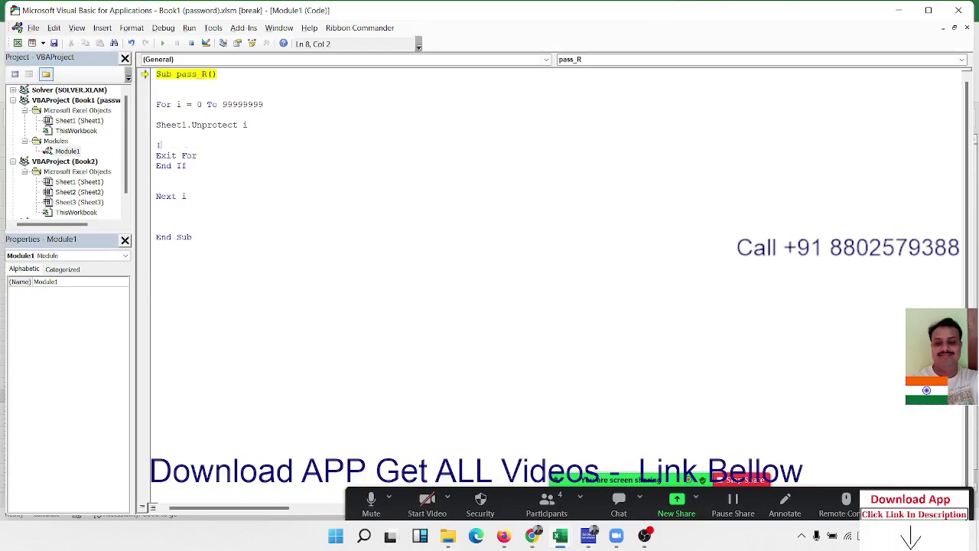
{"action": "key", "text": "BackSpace"}
{"action": "key", "text": "BackSpace"}
Insert On Error Resume Next above Sheet1.Unprotect i
{"action": "key", "text": "Return"}
{"action": "key", "text": "Return"}
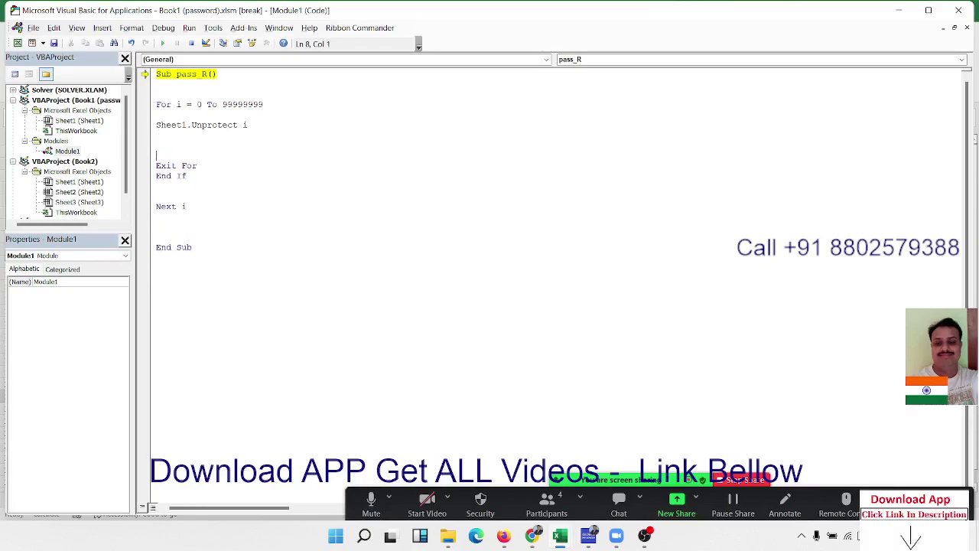
{"action": "key", "text": "Up"}
{"action": "key", "text": "Return"}
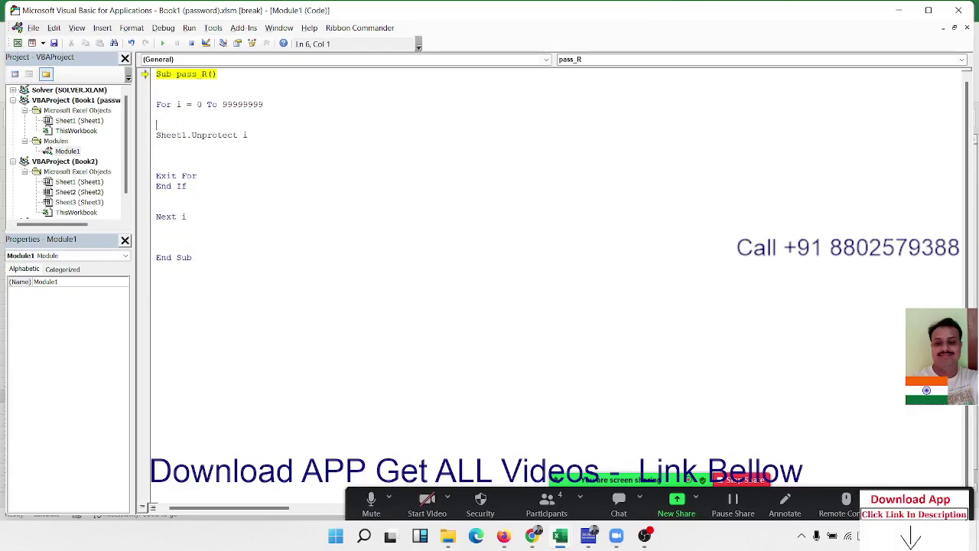
{"action": "type", "text": "on "}
{"action": "type", "text": "error "}
{"action": "type", "text": "resu"}
{"action": "type", "text": "me next"}
{"action": "key", "text": "Down"}
Add If Err = 0 Then directly above Exit For
{"action": "left_click", "coordinate": [197, 176]}
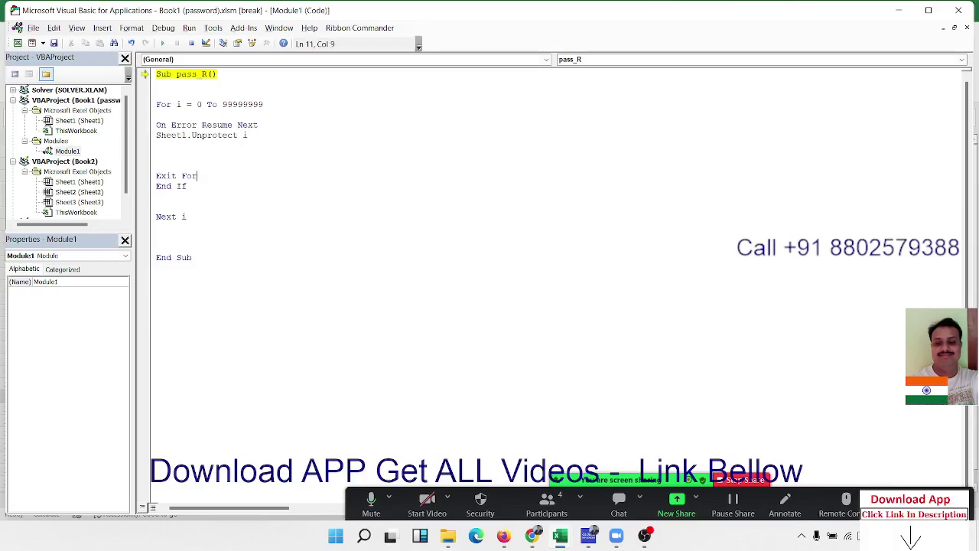
{"action": "key", "text": "Return"}
{"action": "type", "text": "if"}
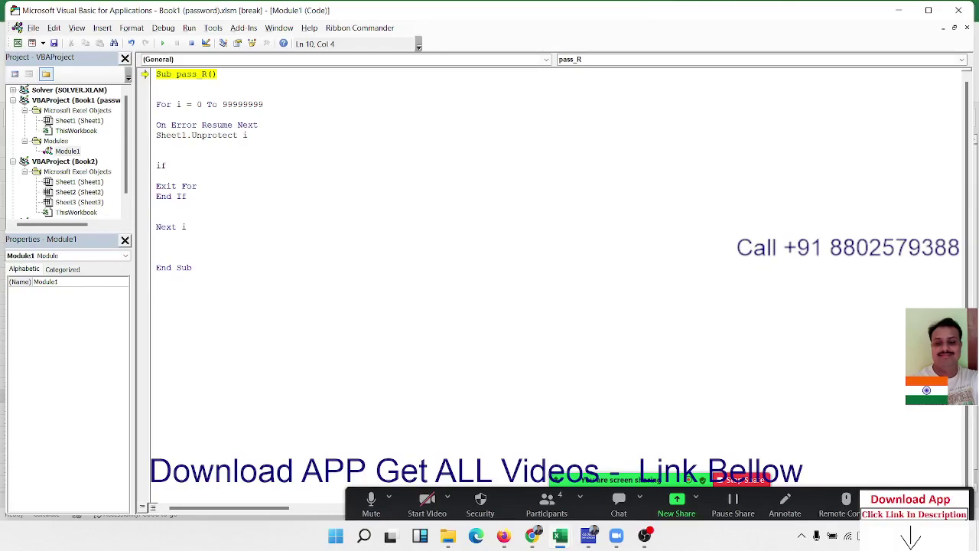
{"action": "type", "text": "err"}
{"action": "type", "text": "="}
{"action": "type", "text": "0 then"}
{"action": "key", "text": "Return"}
{"action": "key", "text": "Delete"}
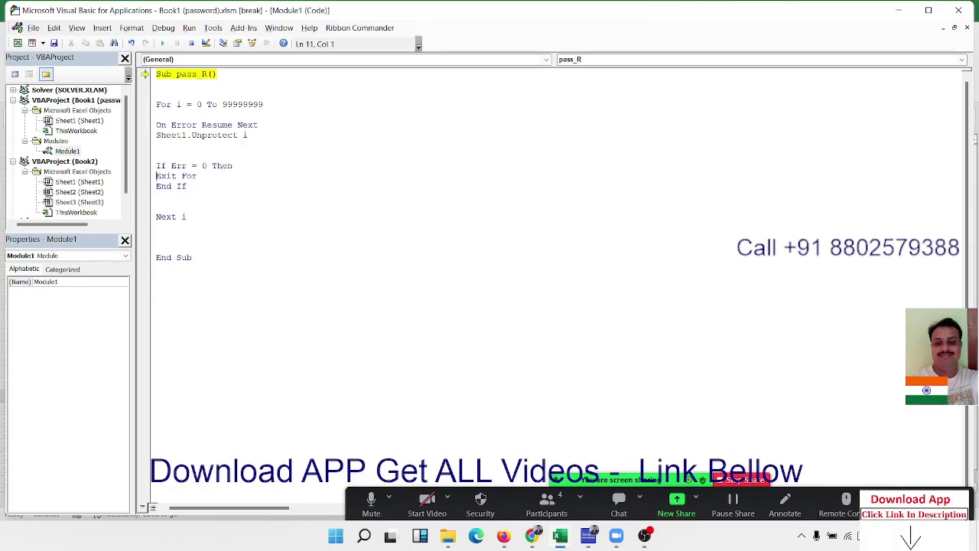
Reset the paused macro and run pass_R again from Excel's Macros list
{"action": "key", "text": "alt+Tab"}
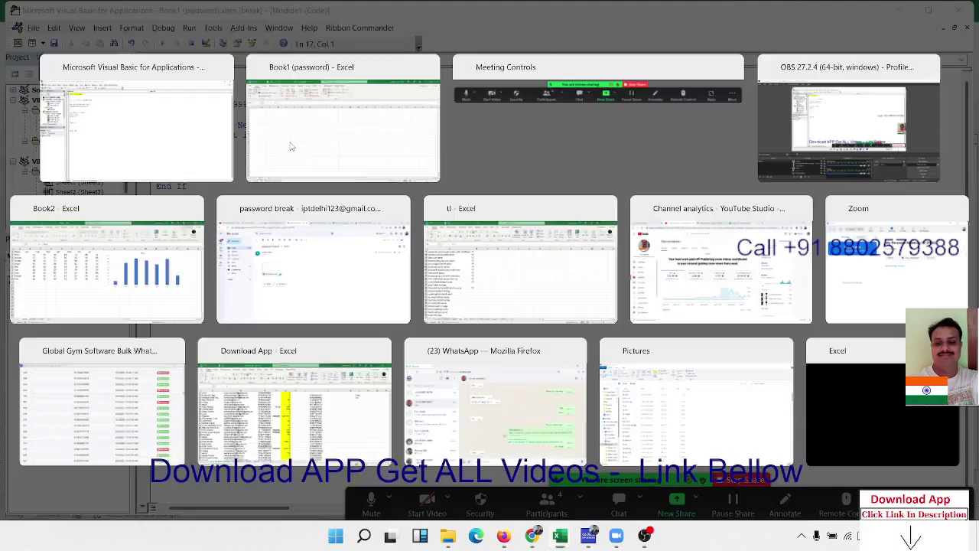
{"action": "key", "text": "alt+Tab"}
{"action": "left_click", "coordinate": [157, 237]}
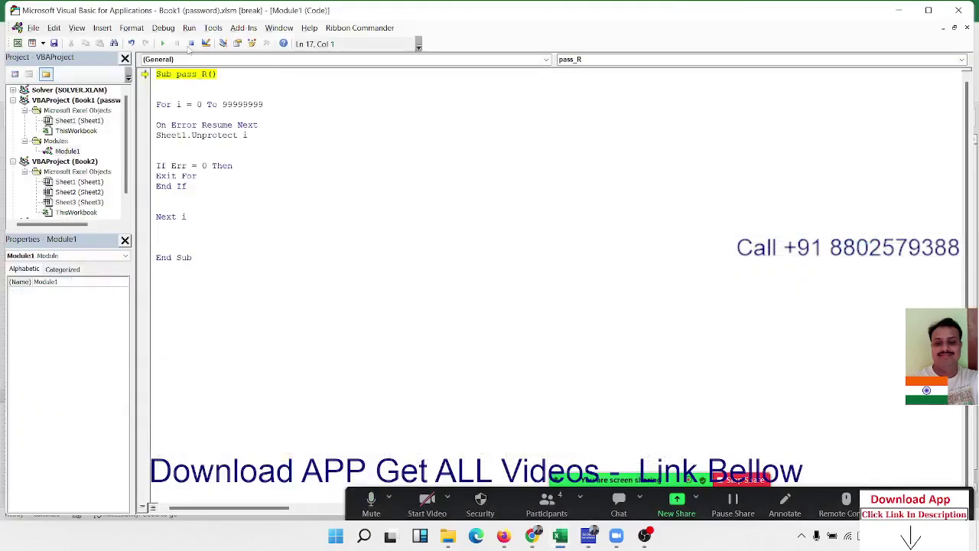
{"action": "left_click", "coordinate": [191, 43]}
{"action": "key", "text": "alt+Tab"}
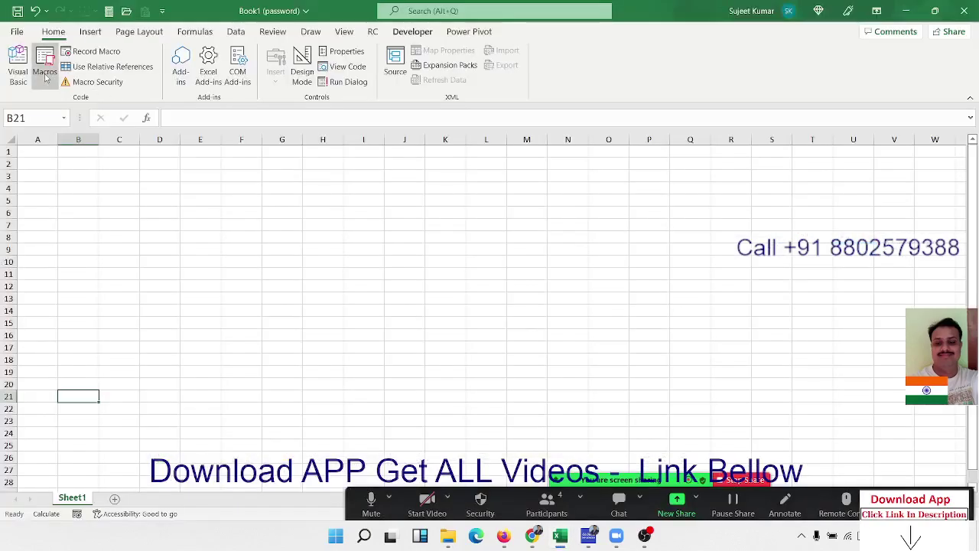
{"action": "left_click", "coordinate": [44, 65]}
{"action": "left_click", "coordinate": [322, 230]}
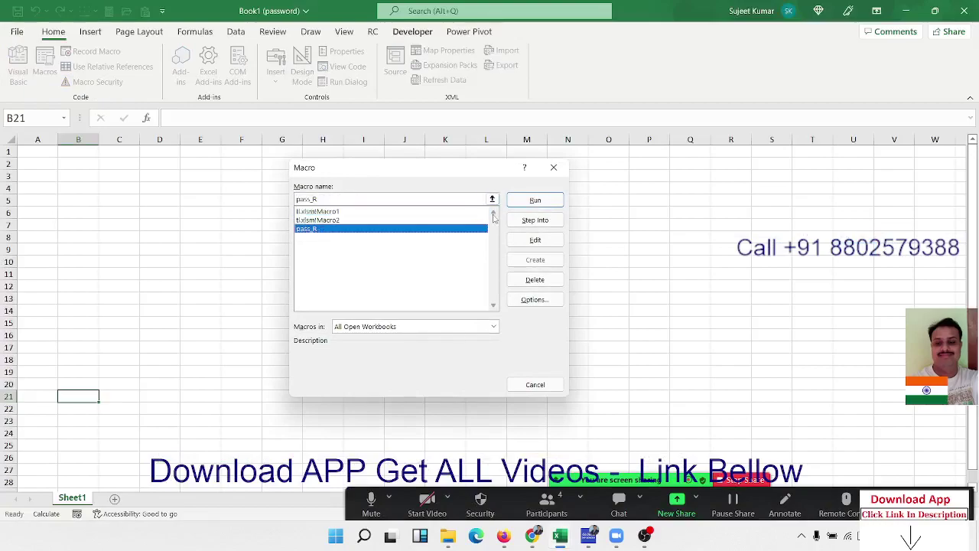
{"action": "left_click", "coordinate": [543, 199]}
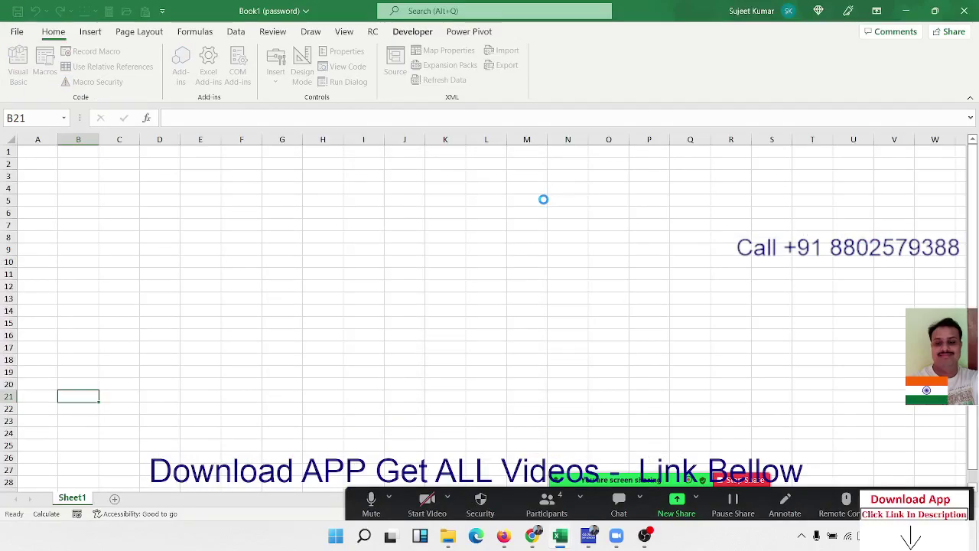
Test the sheet by typing 'sad' into G12, then cancel the entry
{"action": "left_click", "coordinate": [243, 274]}
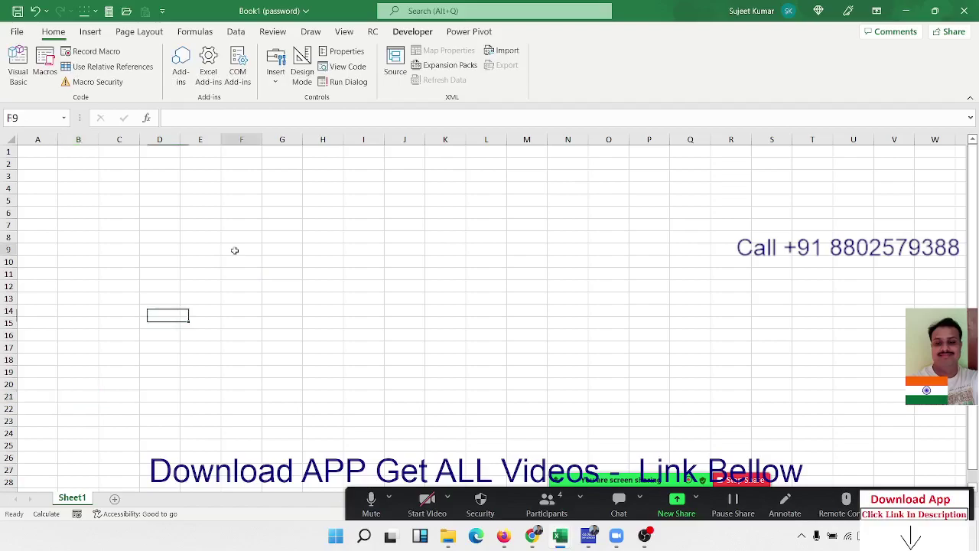
{"action": "left_click", "coordinate": [372, 260]}
{"action": "left_click", "coordinate": [269, 283]}
{"action": "type", "text": "sad"}
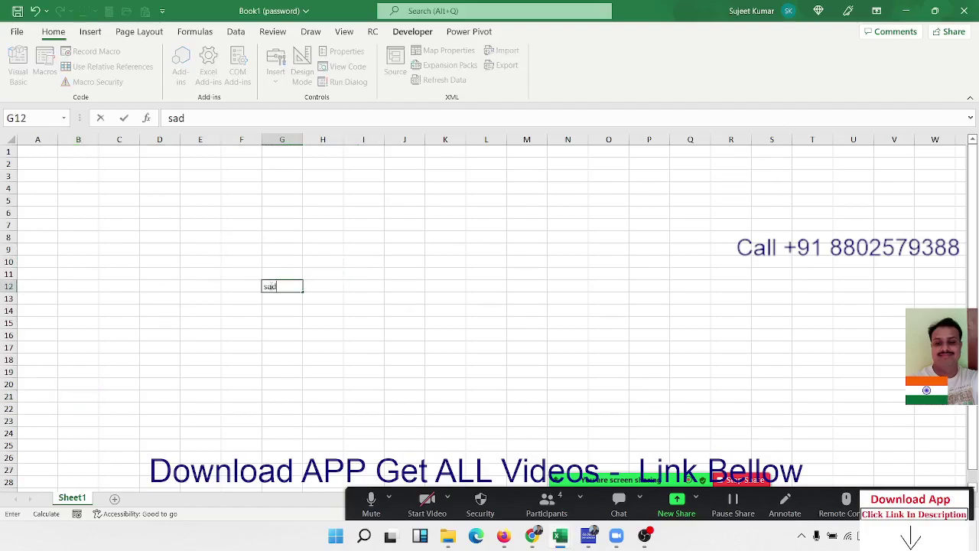
{"action": "key", "text": "Escape"}
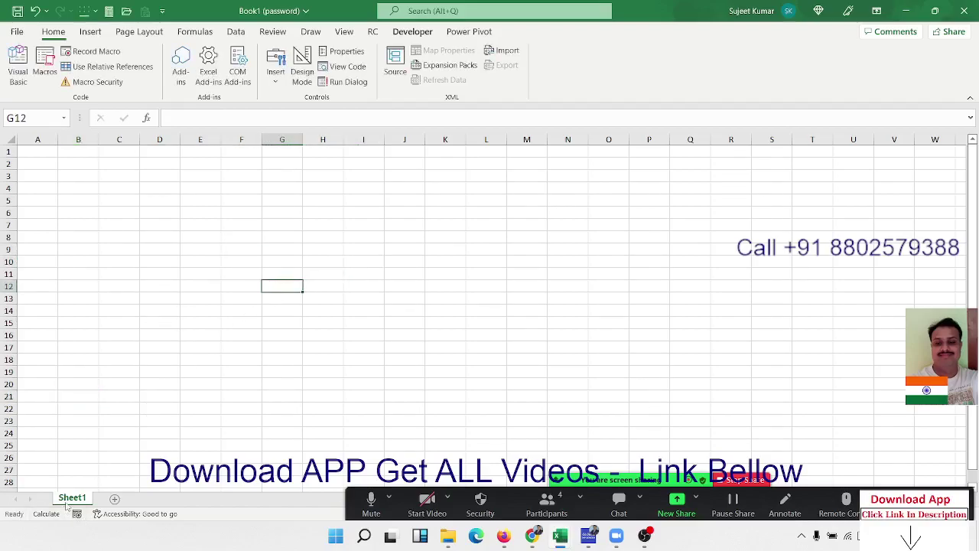
Protect Sheet1 again with a password entered twice, then select F11 and G12
{"action": "right_click", "coordinate": [67, 499]}
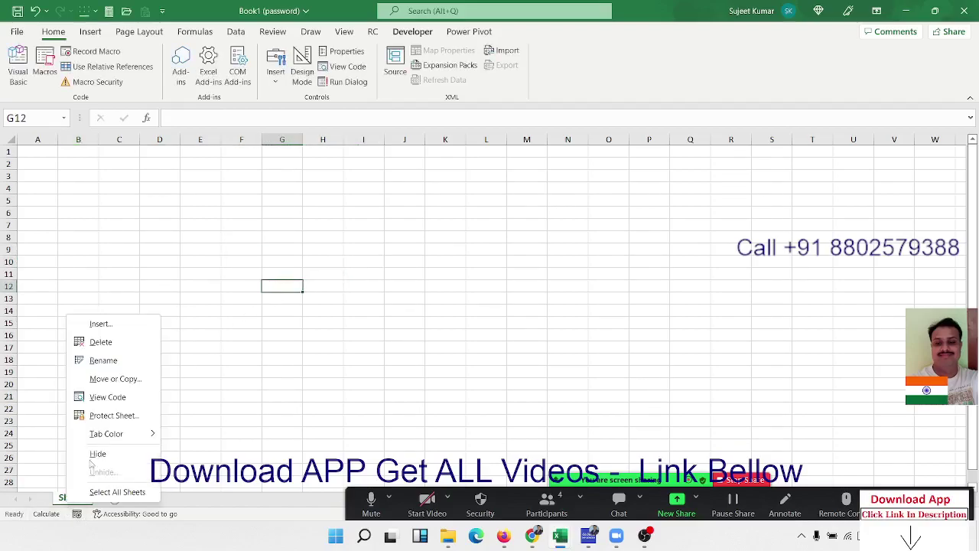
{"action": "left_click", "coordinate": [113, 415]}
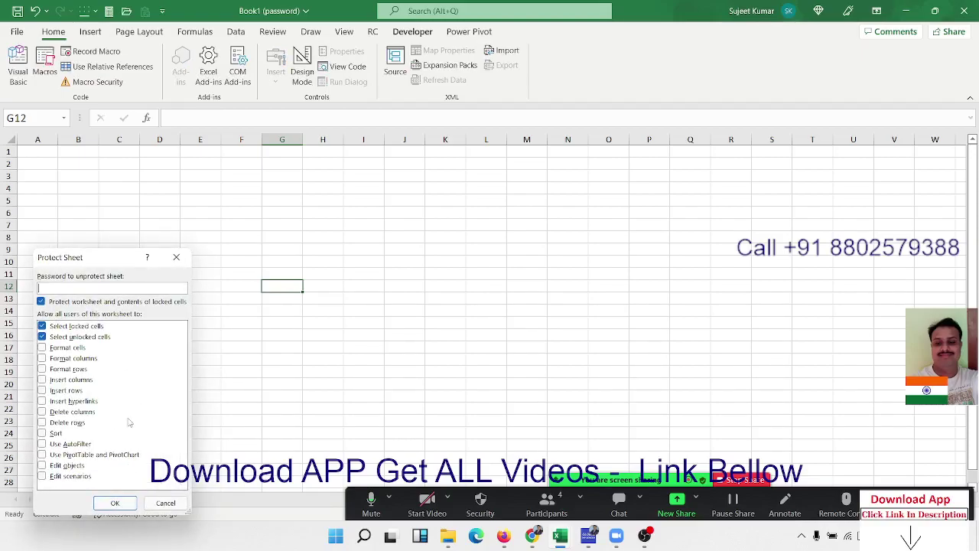
{"action": "left_click", "coordinate": [122, 503]}
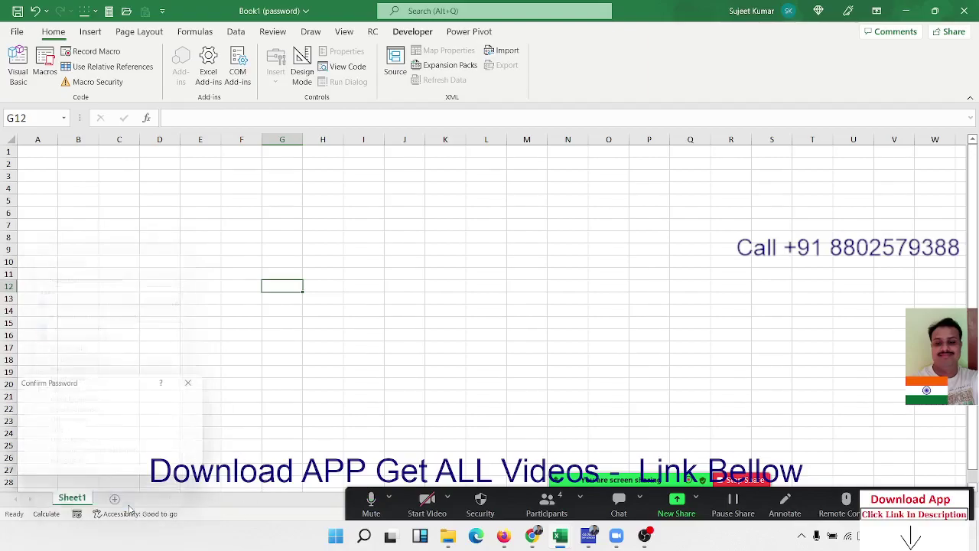
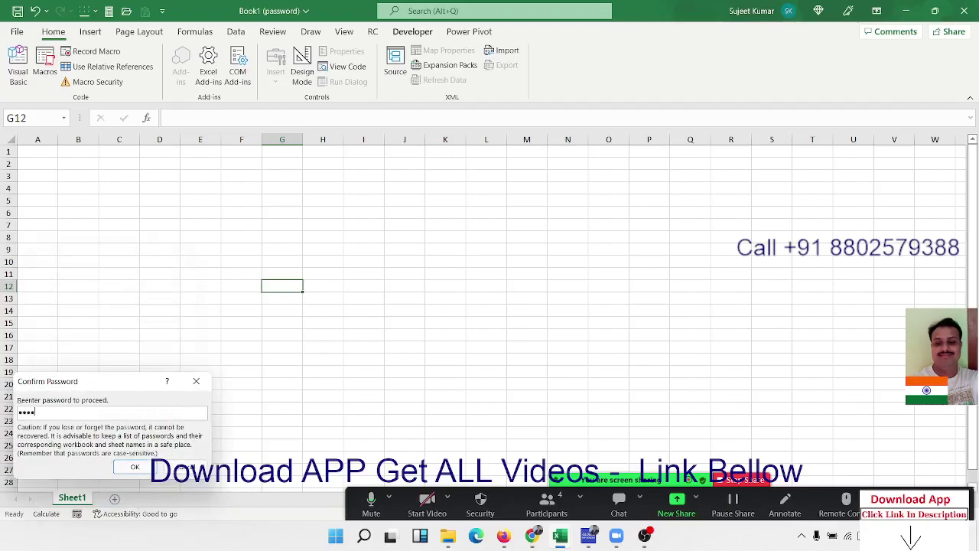
{"action": "left_click", "coordinate": [134, 466]}
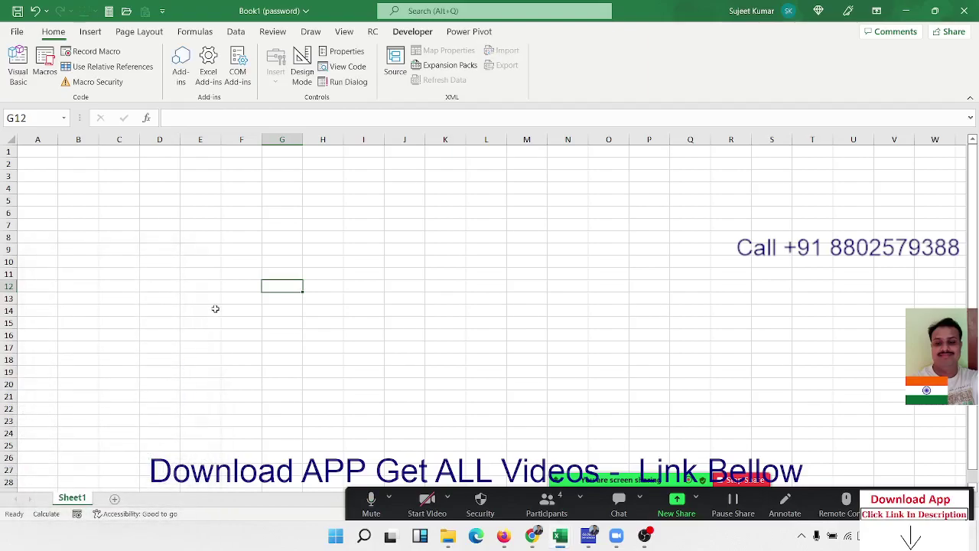
{"action": "left_click", "coordinate": [240, 275]}
{"action": "left_click", "coordinate": [280, 286]}
Select I13 and run pass_R from the Macros list against the protected sheet
{"action": "left_click", "coordinate": [345, 298]}
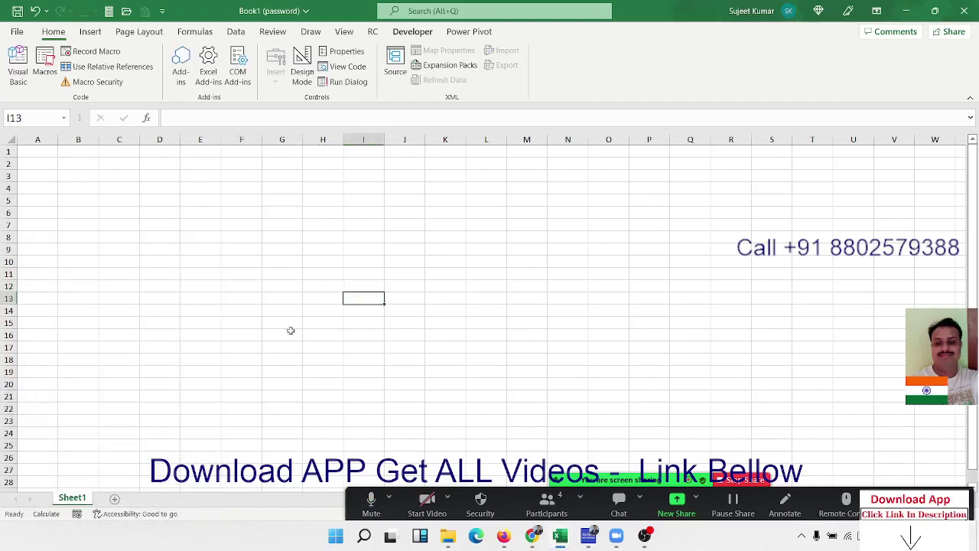
{"action": "left_click", "coordinate": [44, 67]}
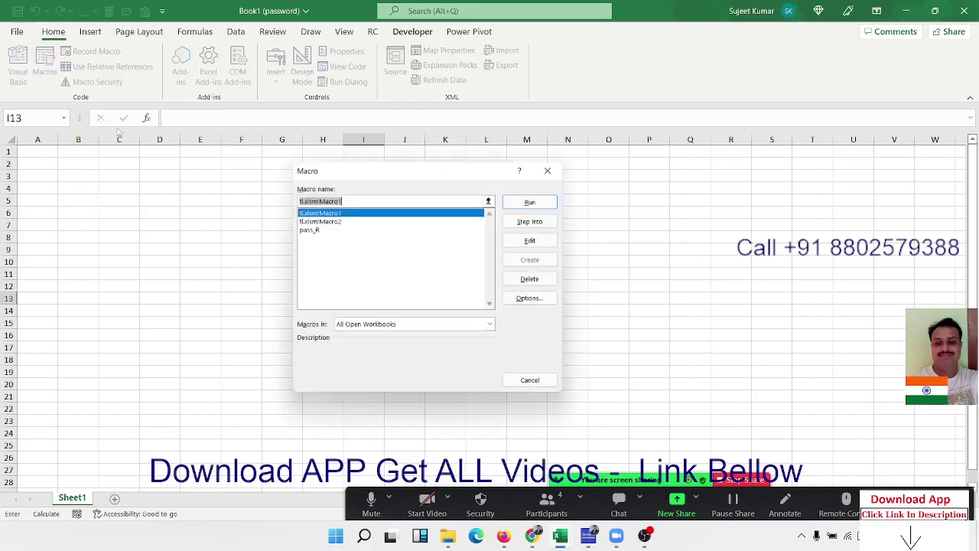
{"action": "left_click", "coordinate": [315, 230]}
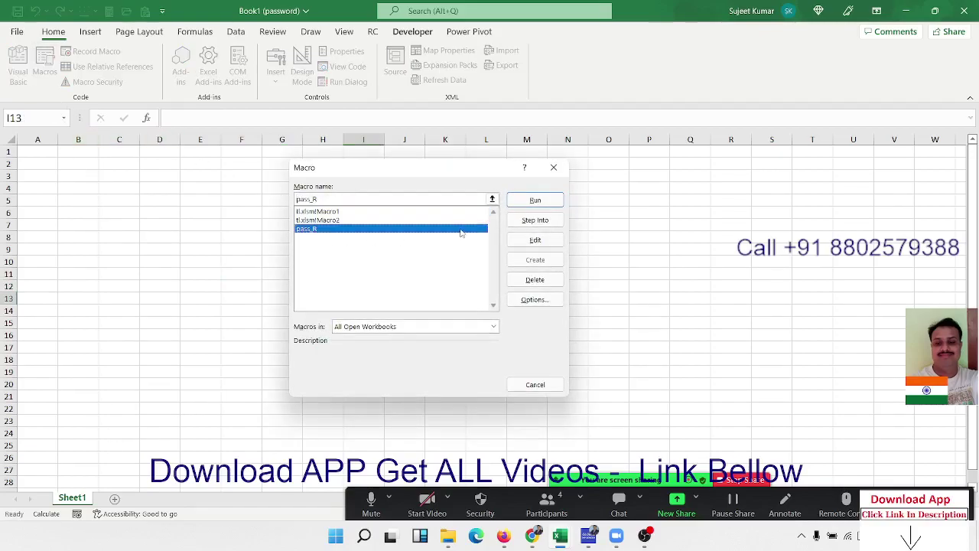
{"action": "left_click", "coordinate": [535, 199]}
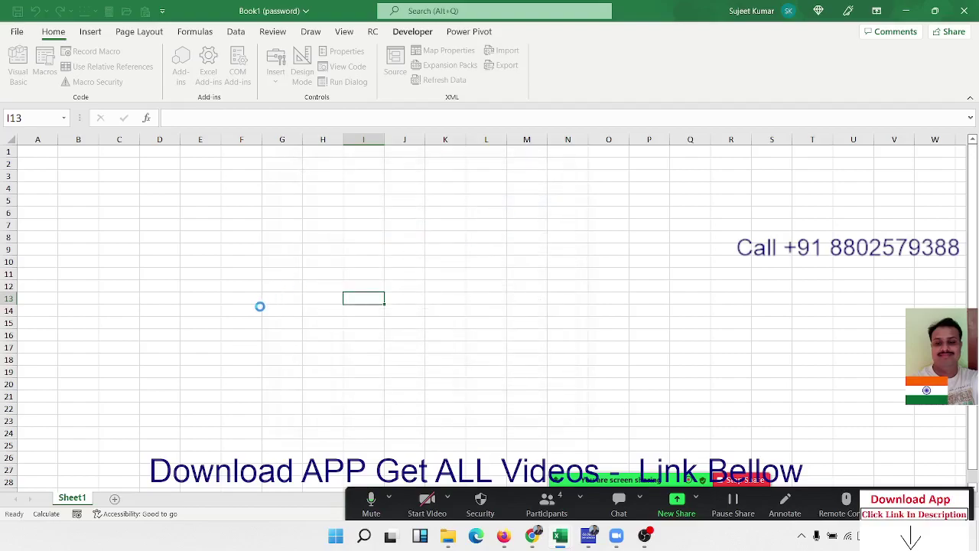